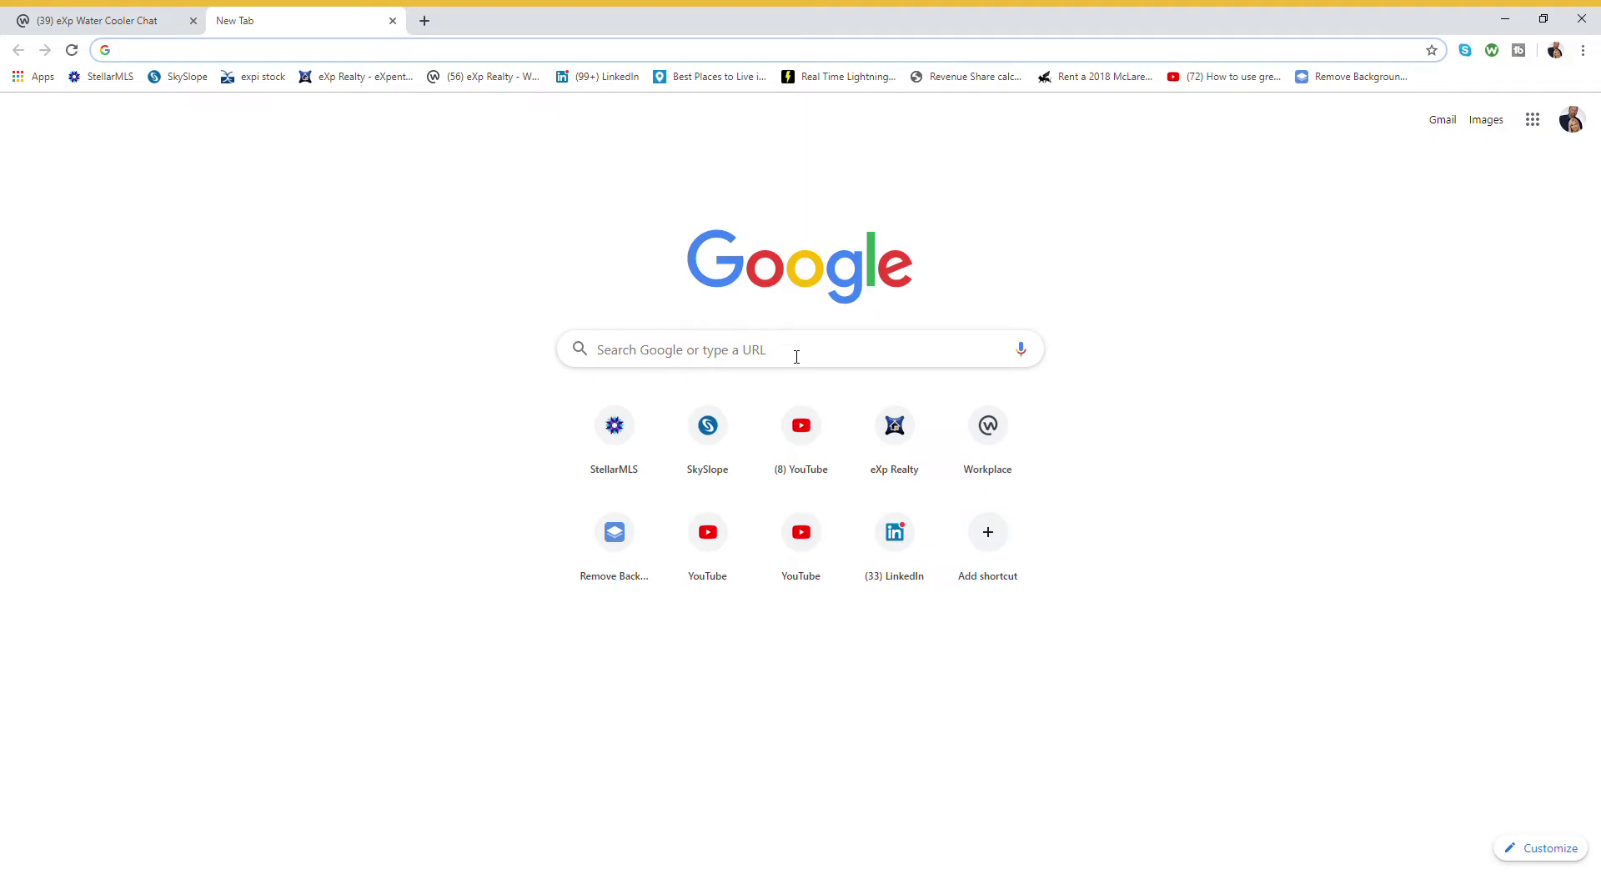
Step: Enter remove.bg in Chrome's search box to reach the remove.bg site
{"action": "left_click", "coordinate": [797, 357]}
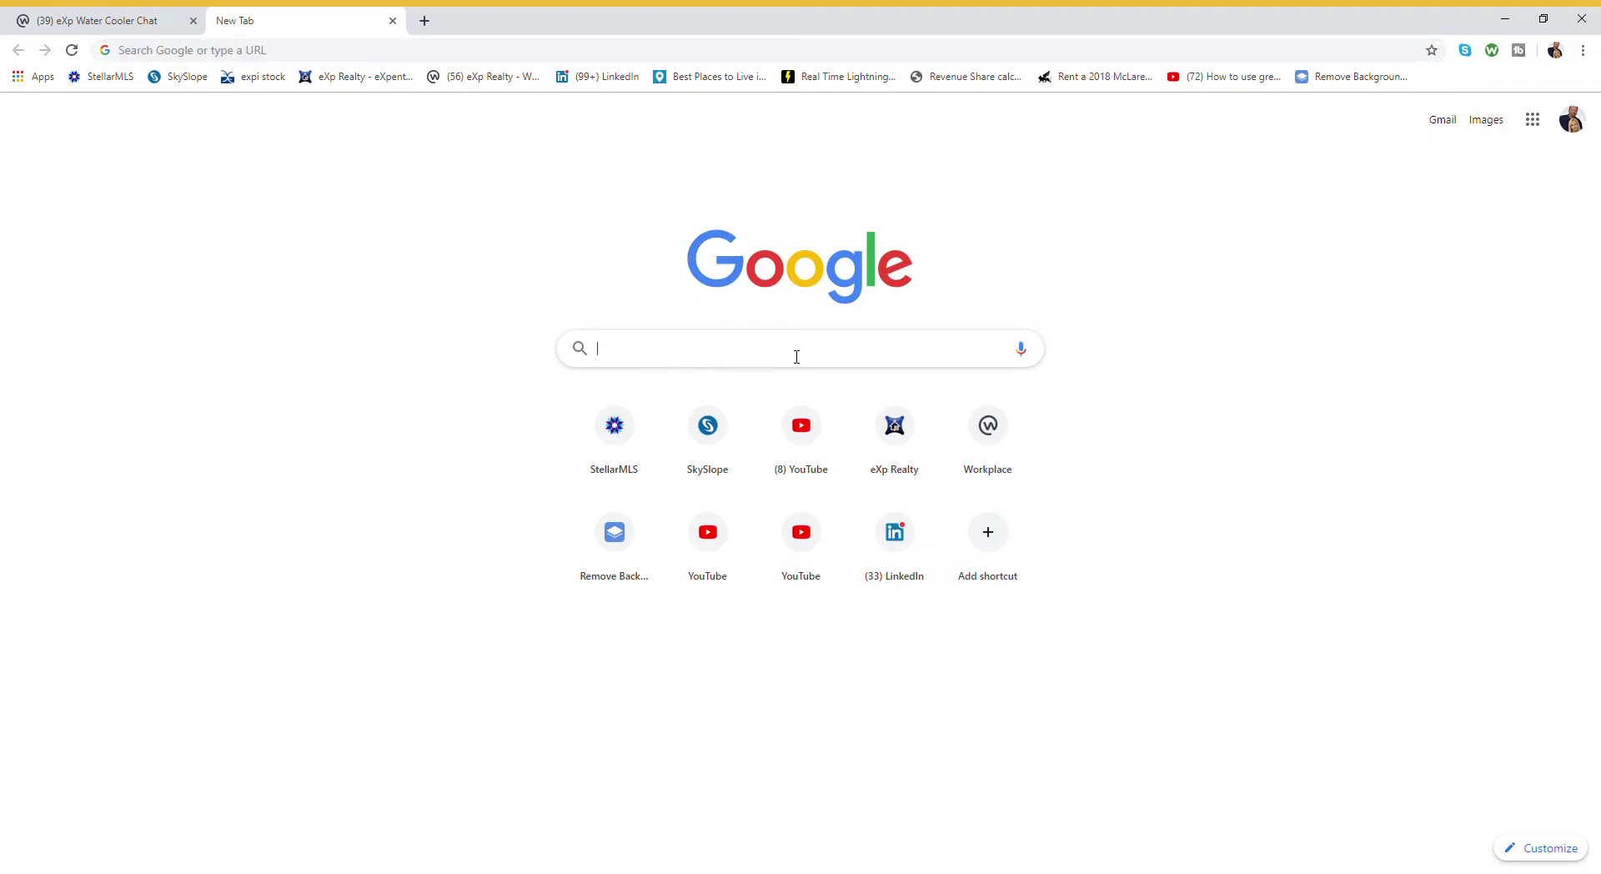
{"action": "type", "text": "rem"}
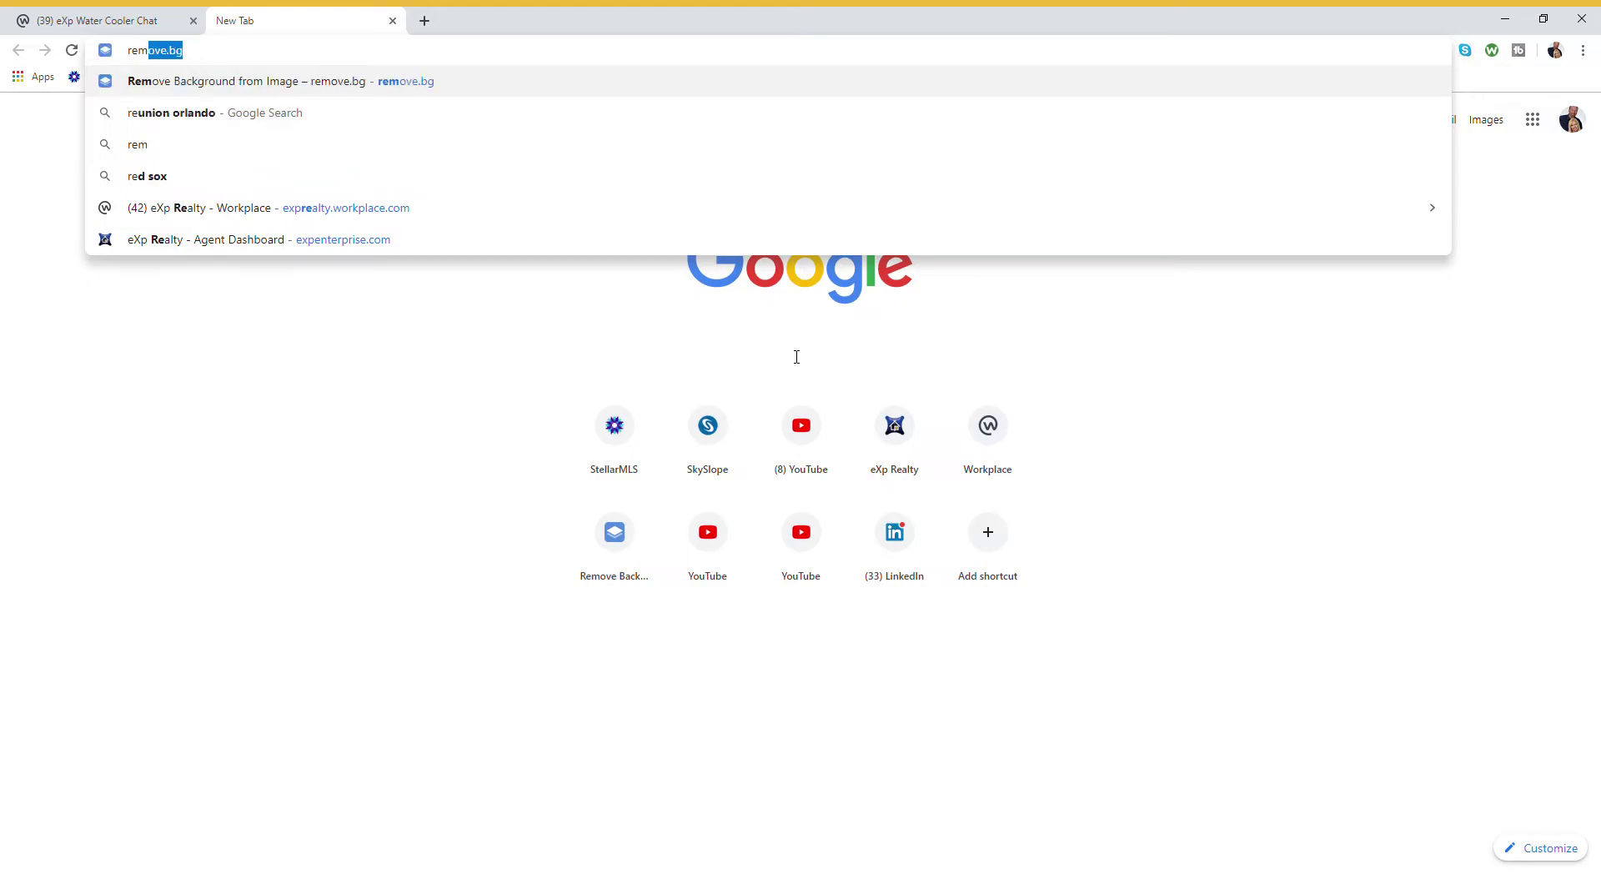
{"action": "type", "text": "ove.b"}
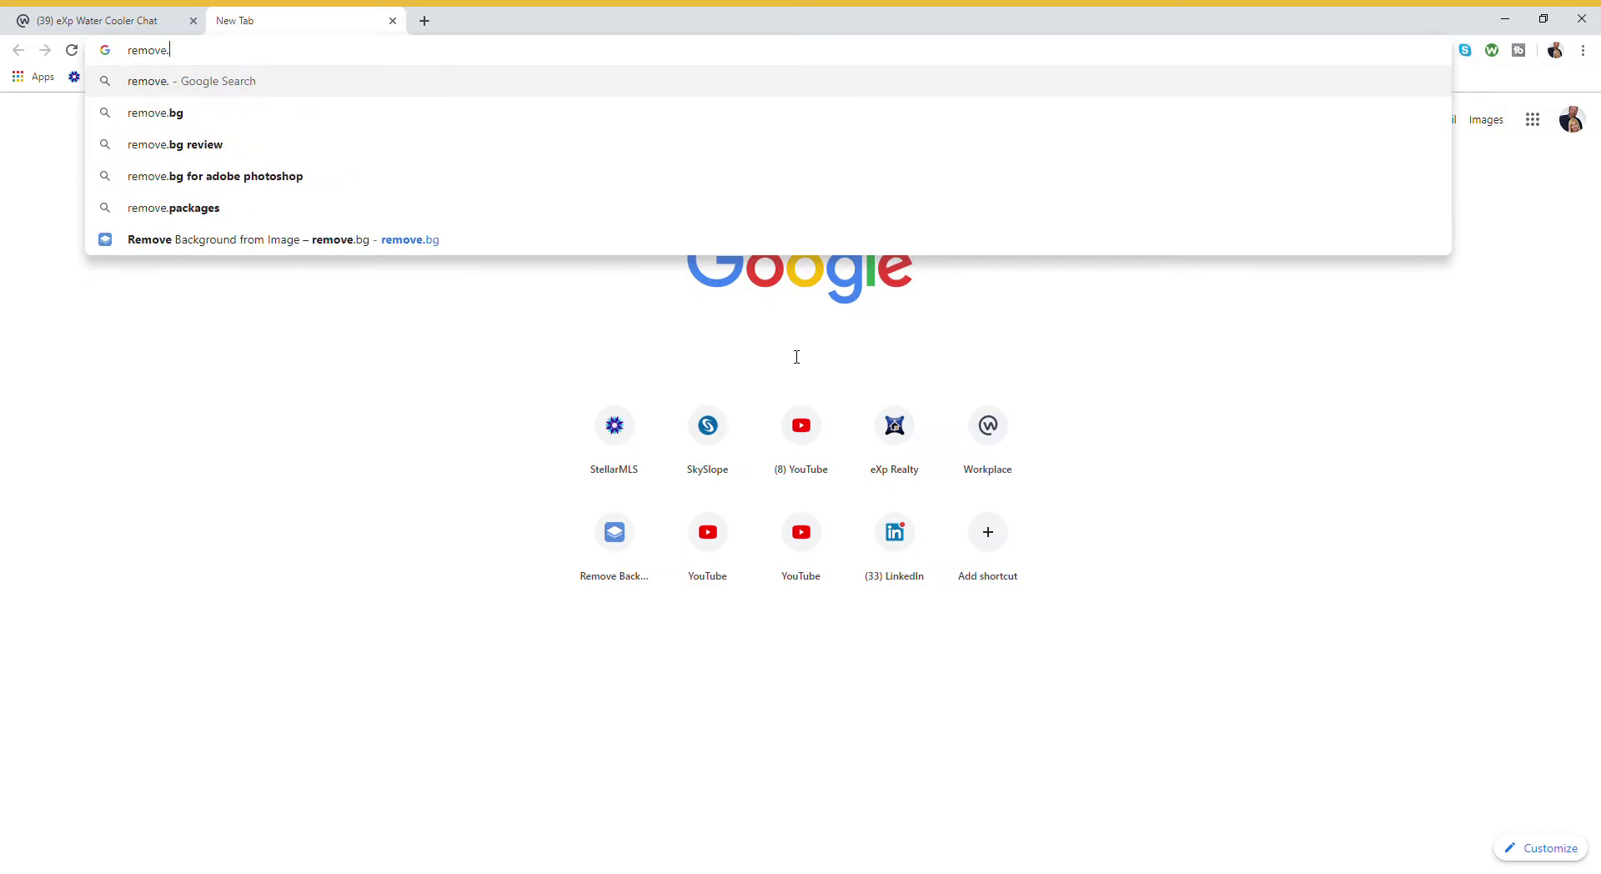
{"action": "type", "text": "g"}
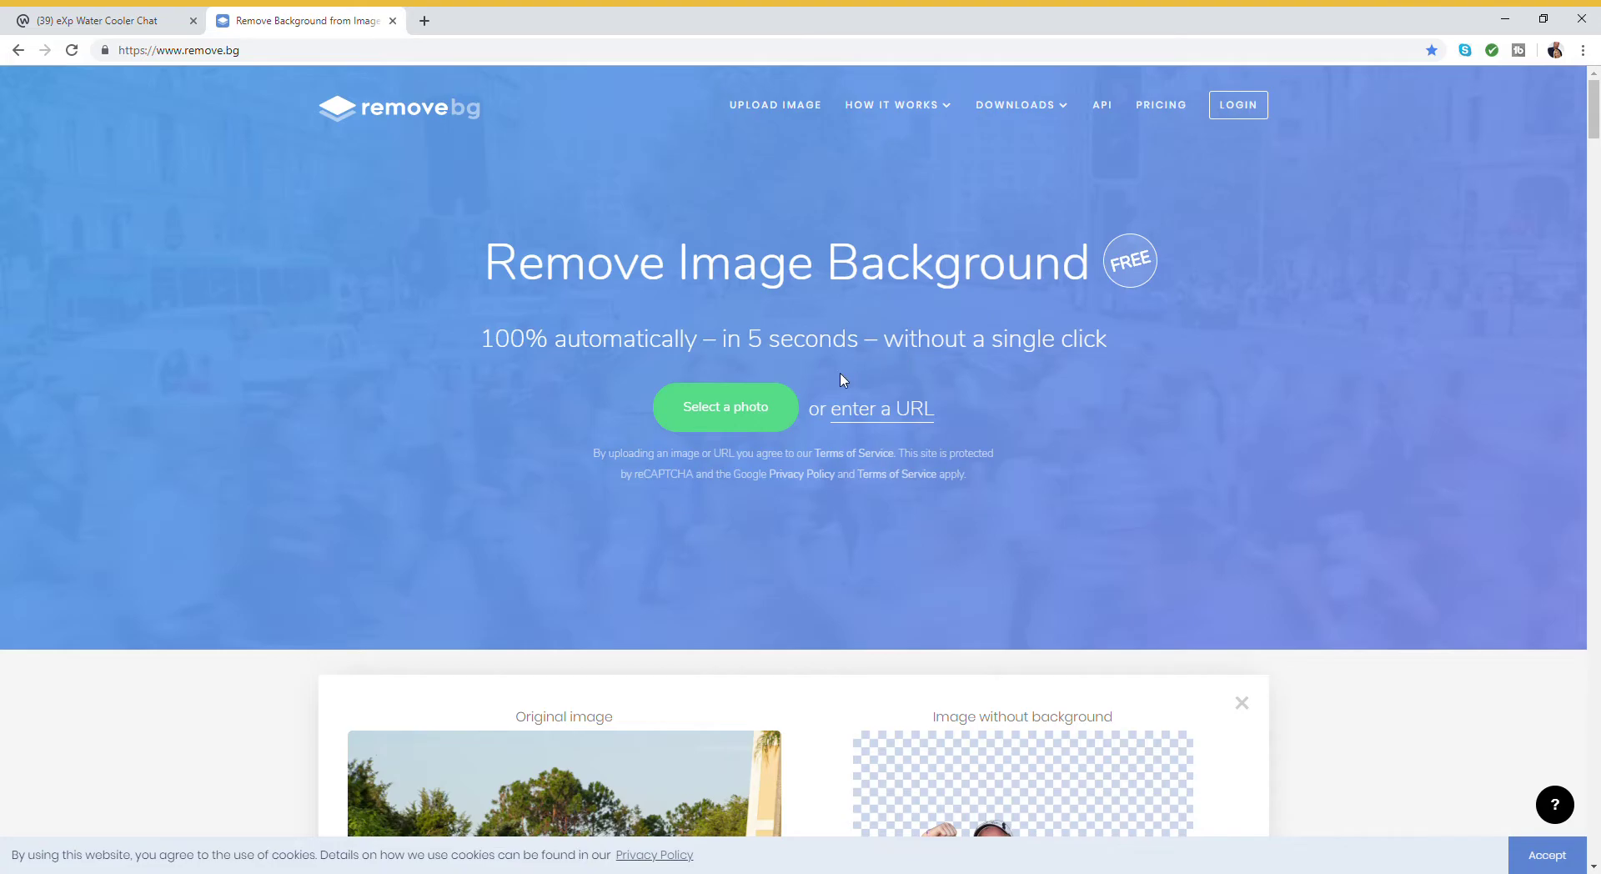
Step: Upload the jogger photo to remove.bg to get its background-free cutout
{"action": "left_click", "coordinate": [733, 410]}
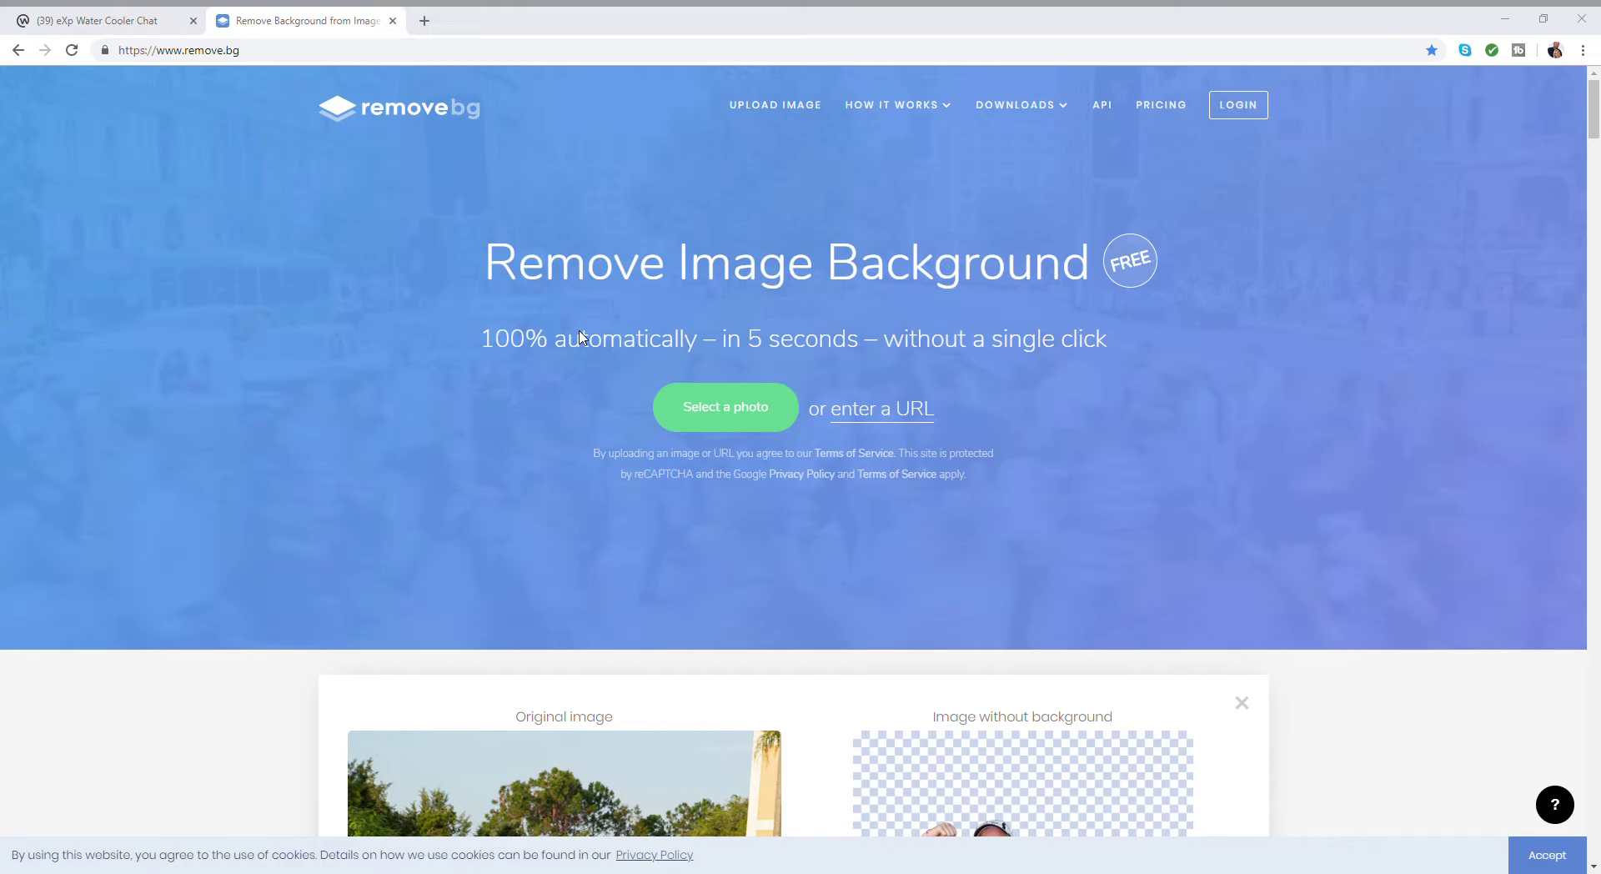
{"action": "key", "text": "Return"}
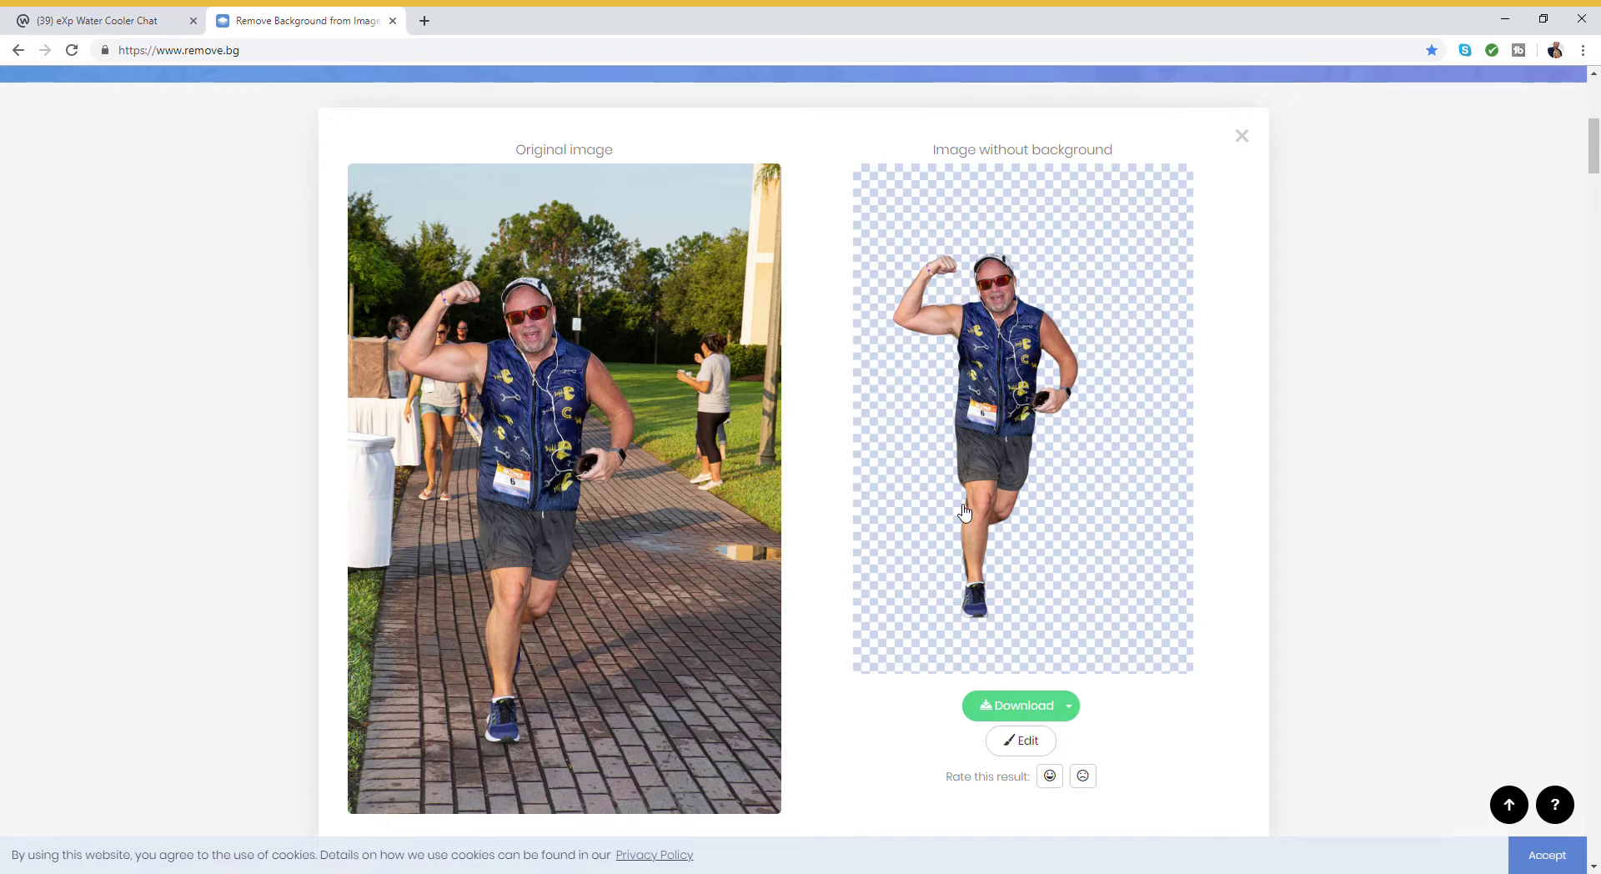
Step: Open the runner cutout in the editor and zoom to 200% on the legs and shoe
{"action": "left_click", "coordinate": [1033, 741]}
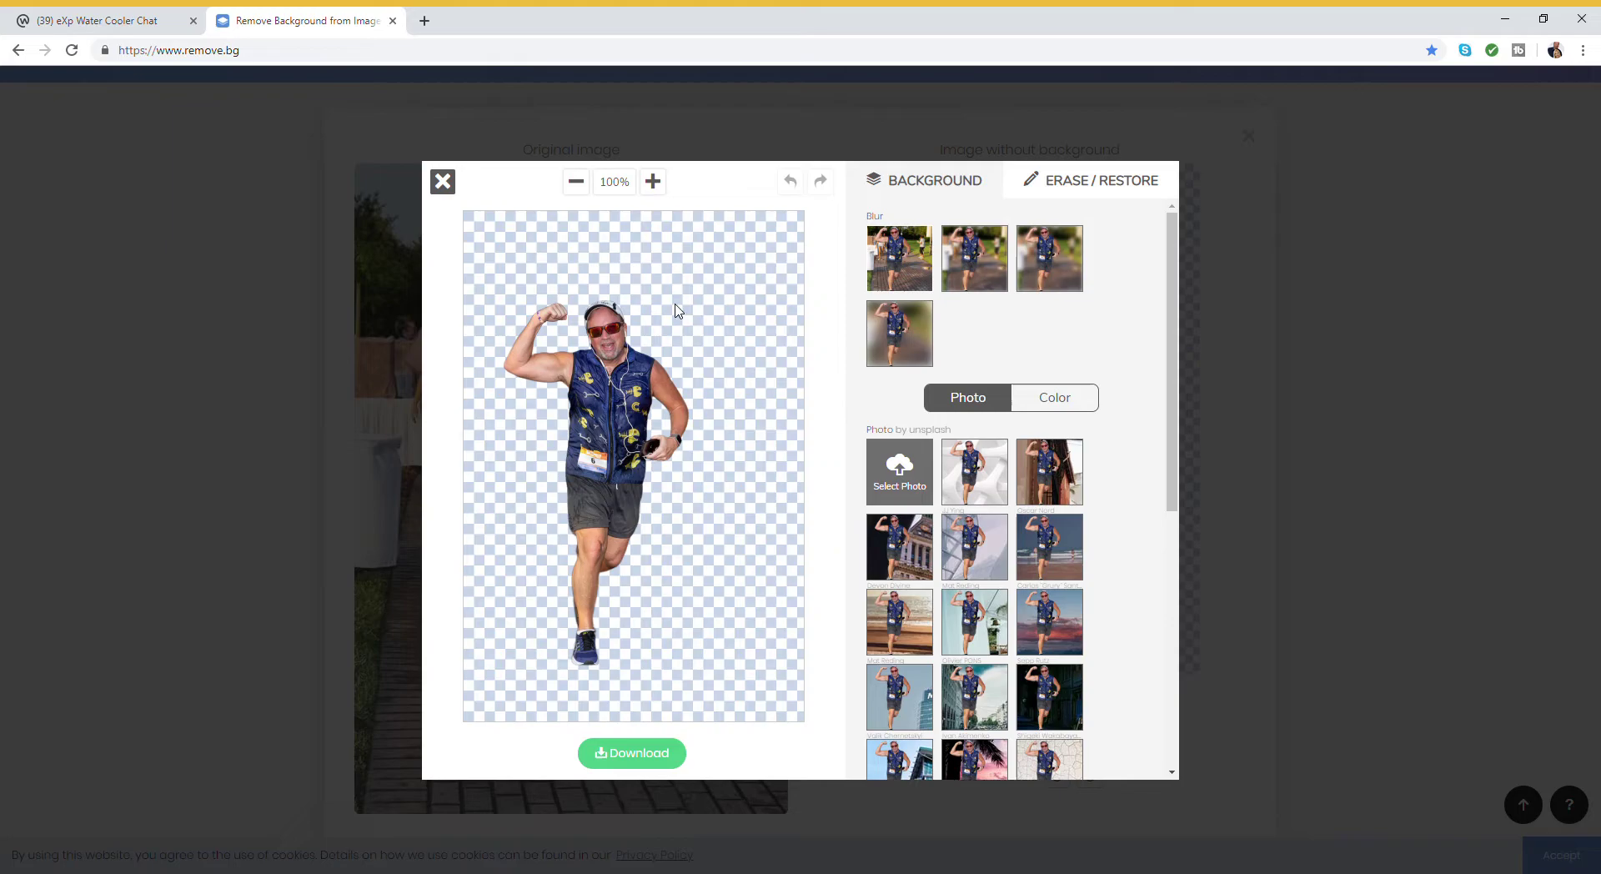
{"action": "left_click", "coordinate": [656, 185]}
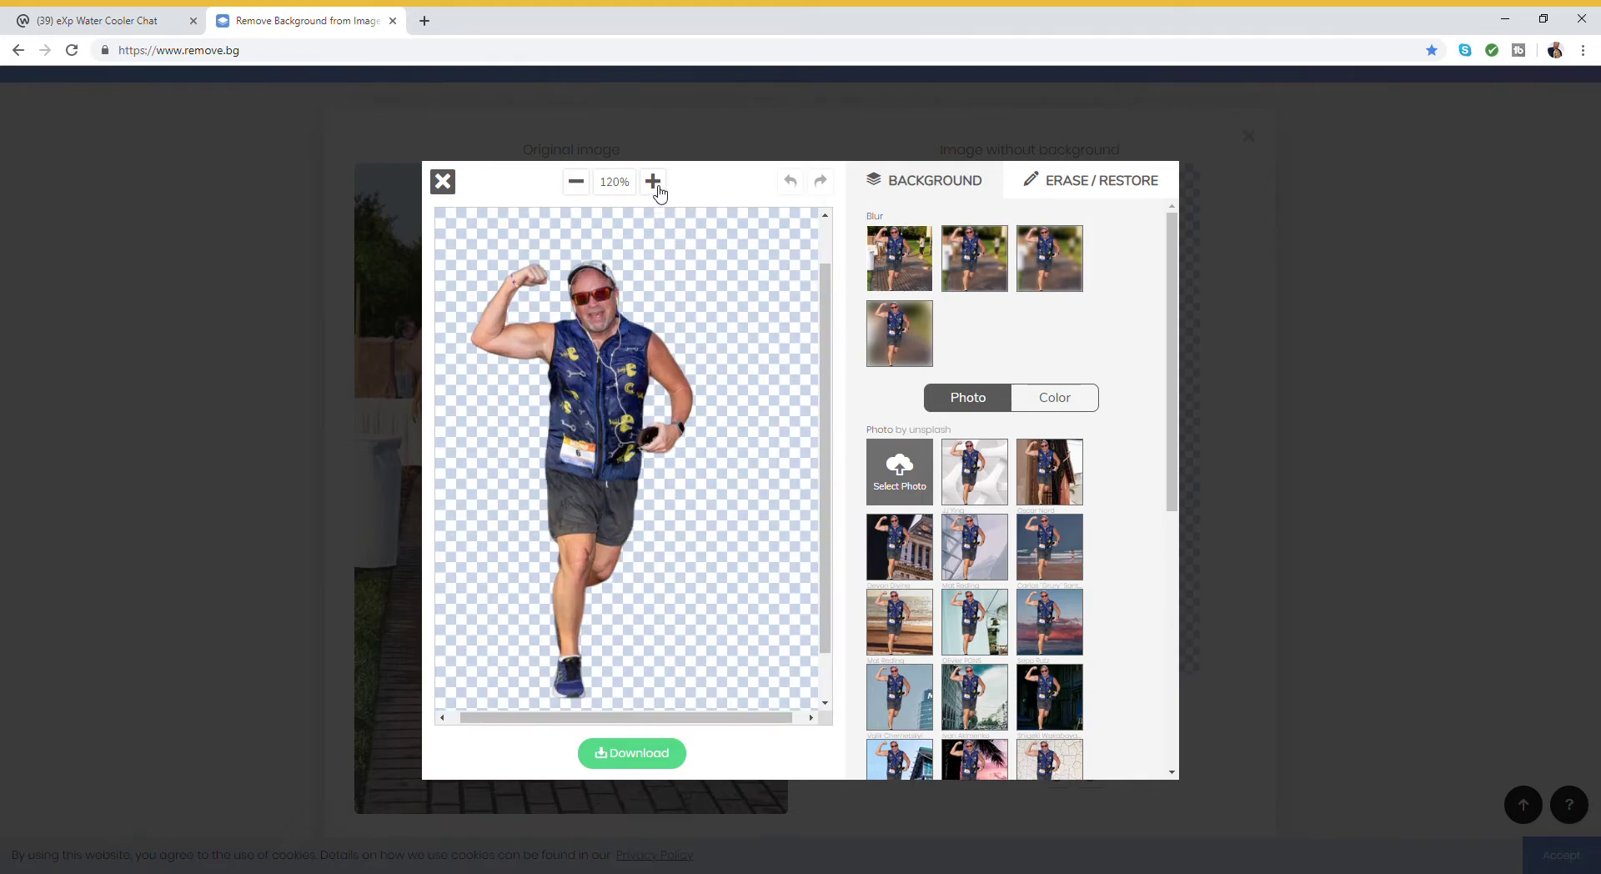
{"action": "left_click", "coordinate": [655, 184]}
{"action": "left_click", "coordinate": [655, 184]}
{"action": "left_click", "coordinate": [655, 184]}
{"action": "left_click", "coordinate": [654, 183]}
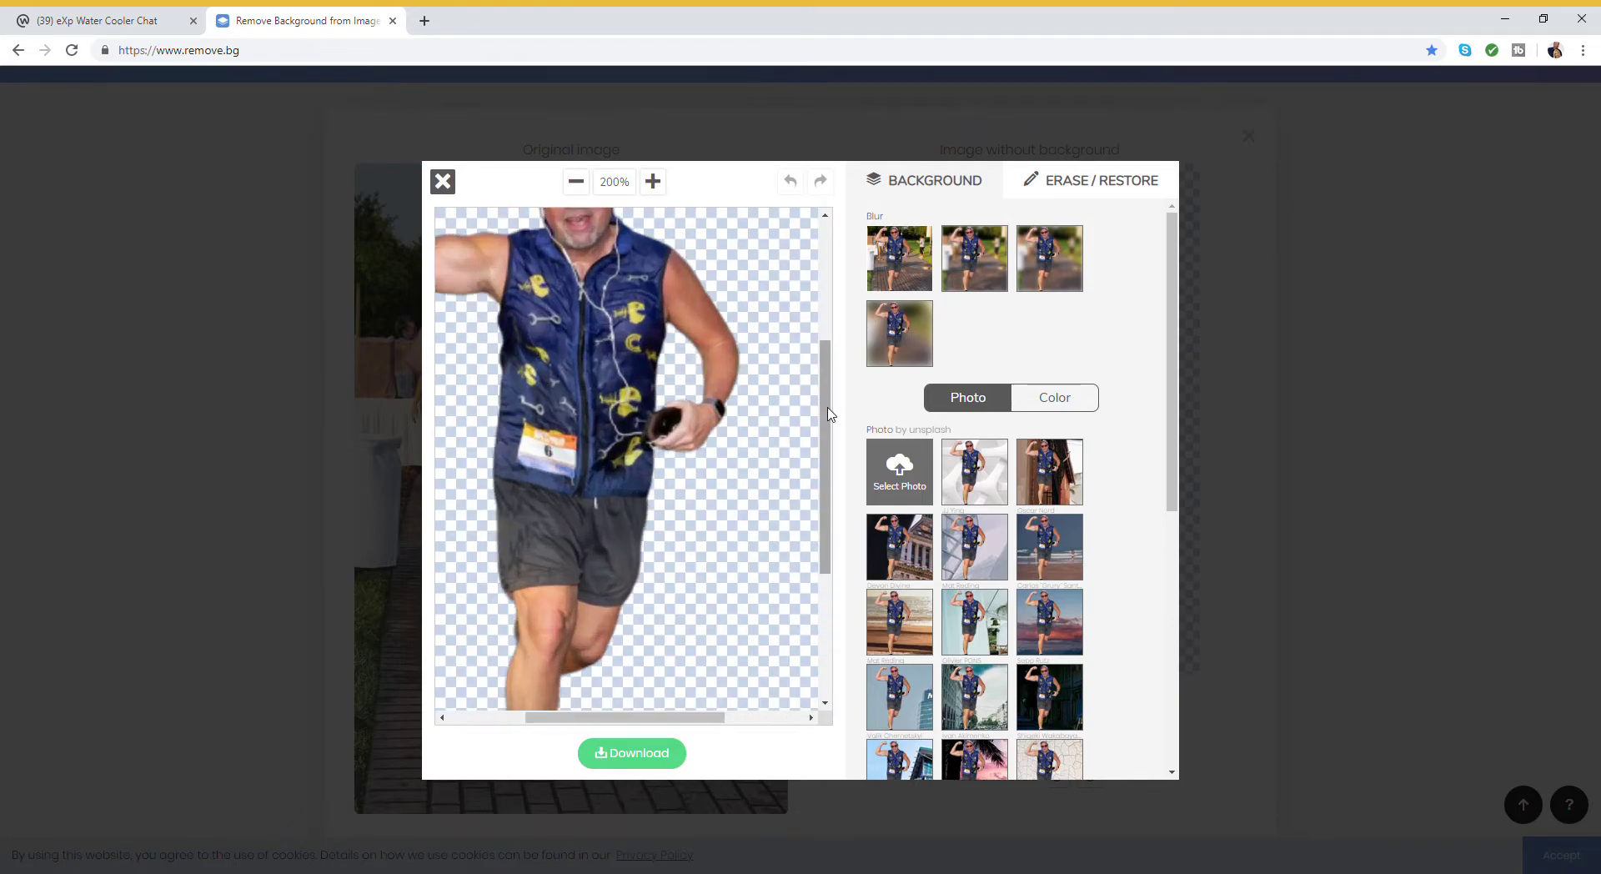
{"action": "left_click_drag", "start_coordinate": [830, 413], "coordinate": [817, 550]}
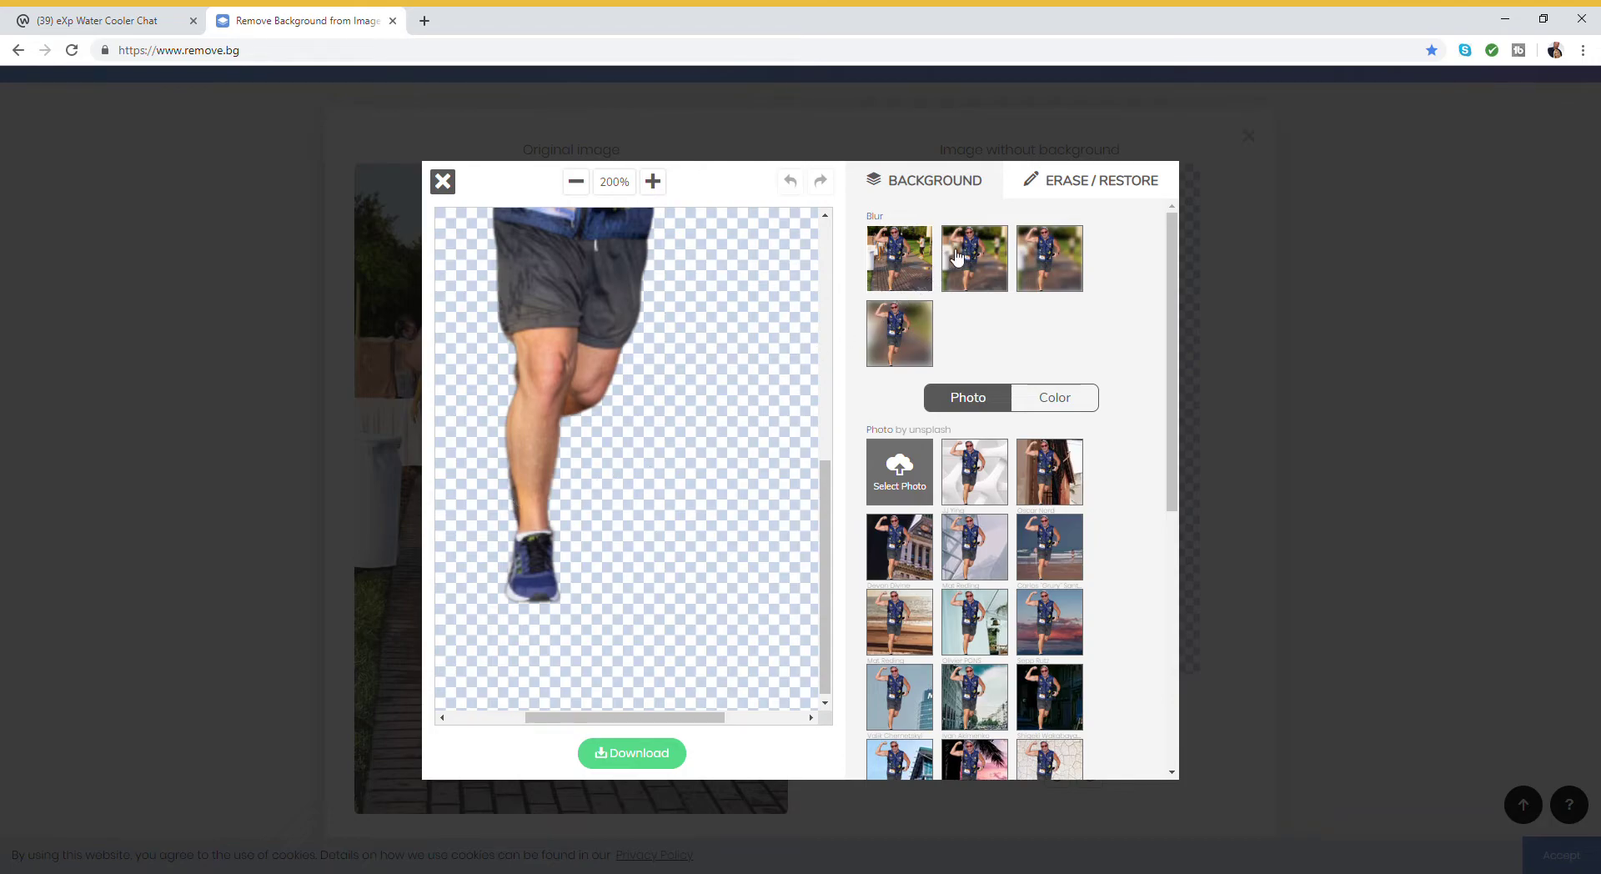
Step: Switch to the Erase/Restore tools and reduce the brush size
{"action": "left_click", "coordinate": [1077, 187]}
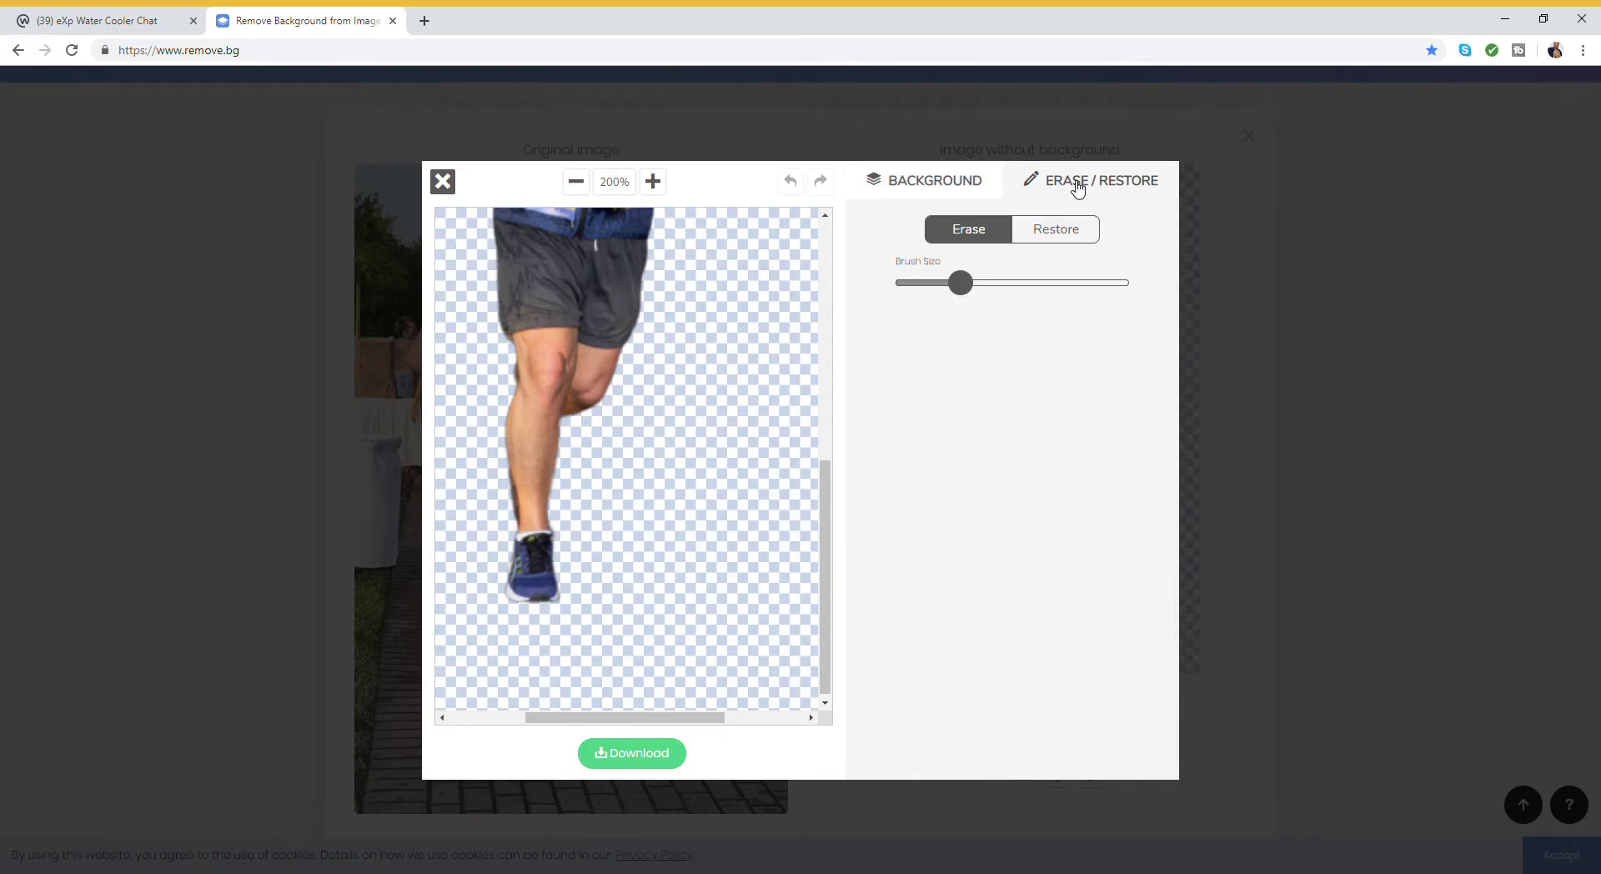
{"action": "left_click_drag", "start_coordinate": [945, 289], "coordinate": [913, 289]}
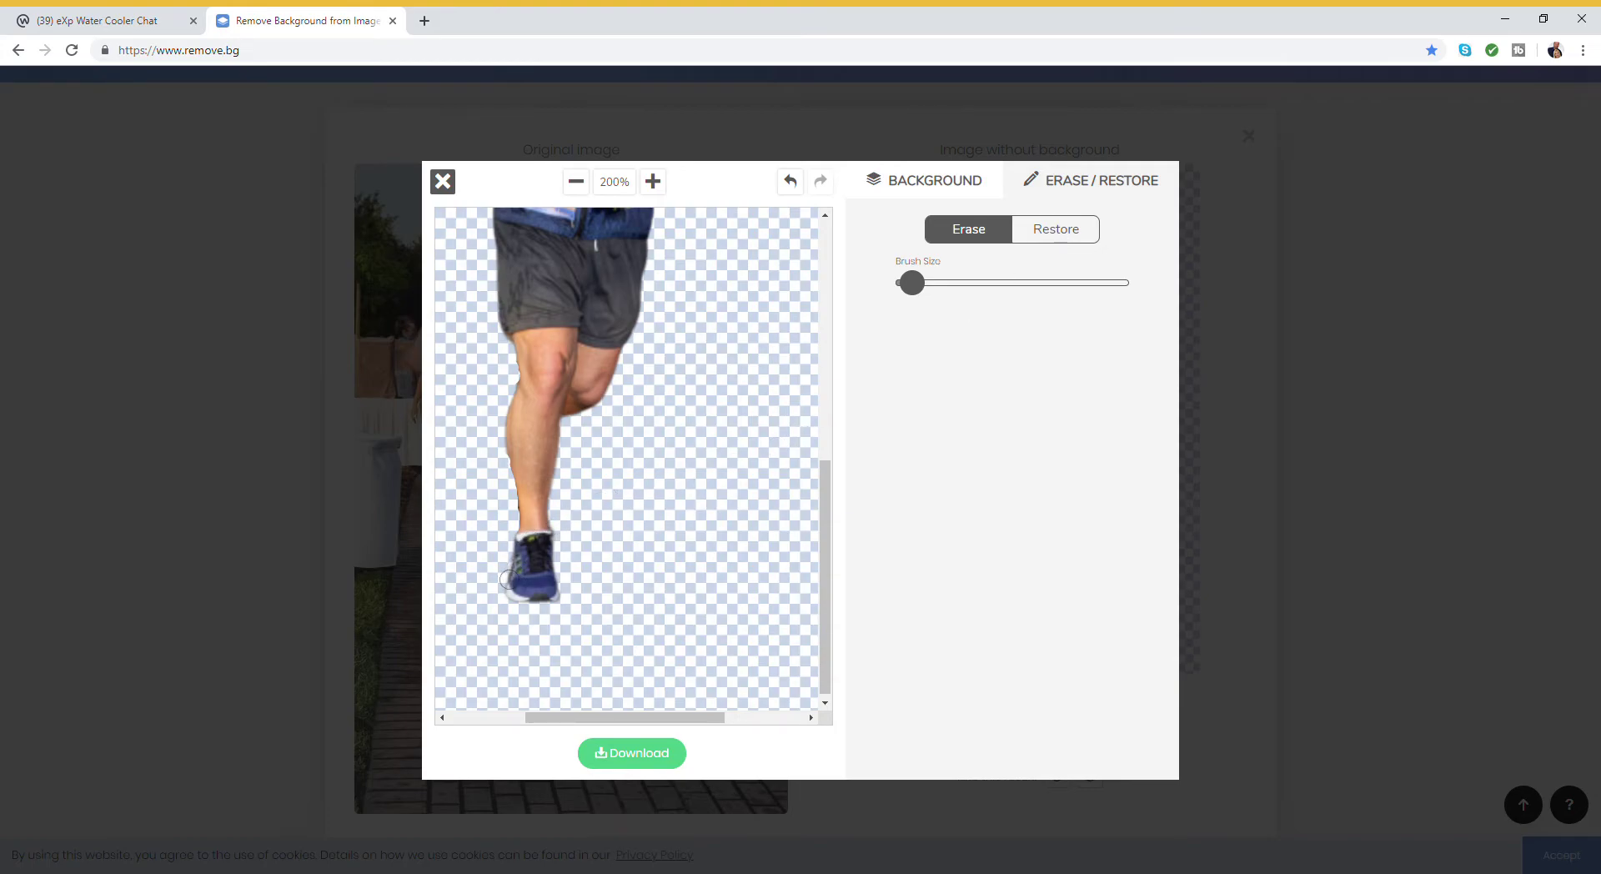
Step: Erase along the shoe's lower edge, then restore the shoe and a brick background patch
{"action": "left_click_drag", "start_coordinate": [520, 584], "coordinate": [540, 584]}
{"action": "left_click", "coordinate": [1056, 239]}
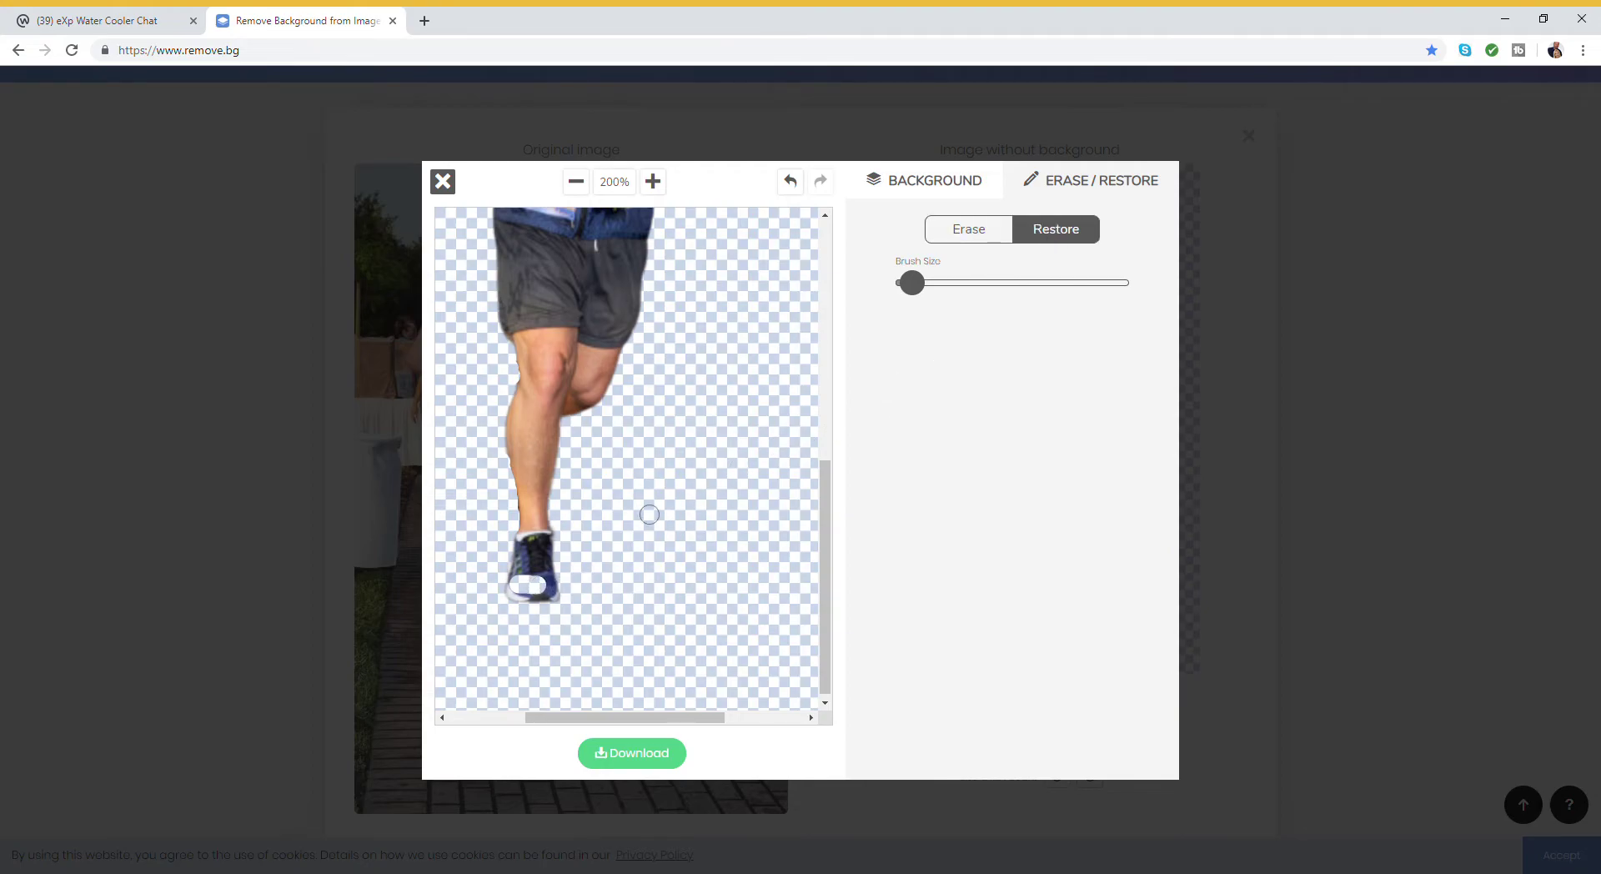
{"action": "left_click_drag", "start_coordinate": [539, 584], "coordinate": [517, 585]}
{"action": "mouse_move", "coordinate": [703, 428]}
{"action": "left_mouse_down"}
{"action": "mouse_move", "coordinate": [694, 490]}
{"action": "mouse_move", "coordinate": [772, 497]}
{"action": "mouse_move", "coordinate": [751, 432]}
{"action": "mouse_move", "coordinate": [705, 429]}
{"action": "mouse_move", "coordinate": [705, 479]}
{"action": "mouse_move", "coordinate": [767, 480]}
{"action": "mouse_move", "coordinate": [717, 450]}
{"action": "mouse_move", "coordinate": [753, 450]}
{"action": "mouse_move", "coordinate": [721, 463]}
{"action": "mouse_move", "coordinate": [745, 460]}
{"action": "left_mouse_up"}
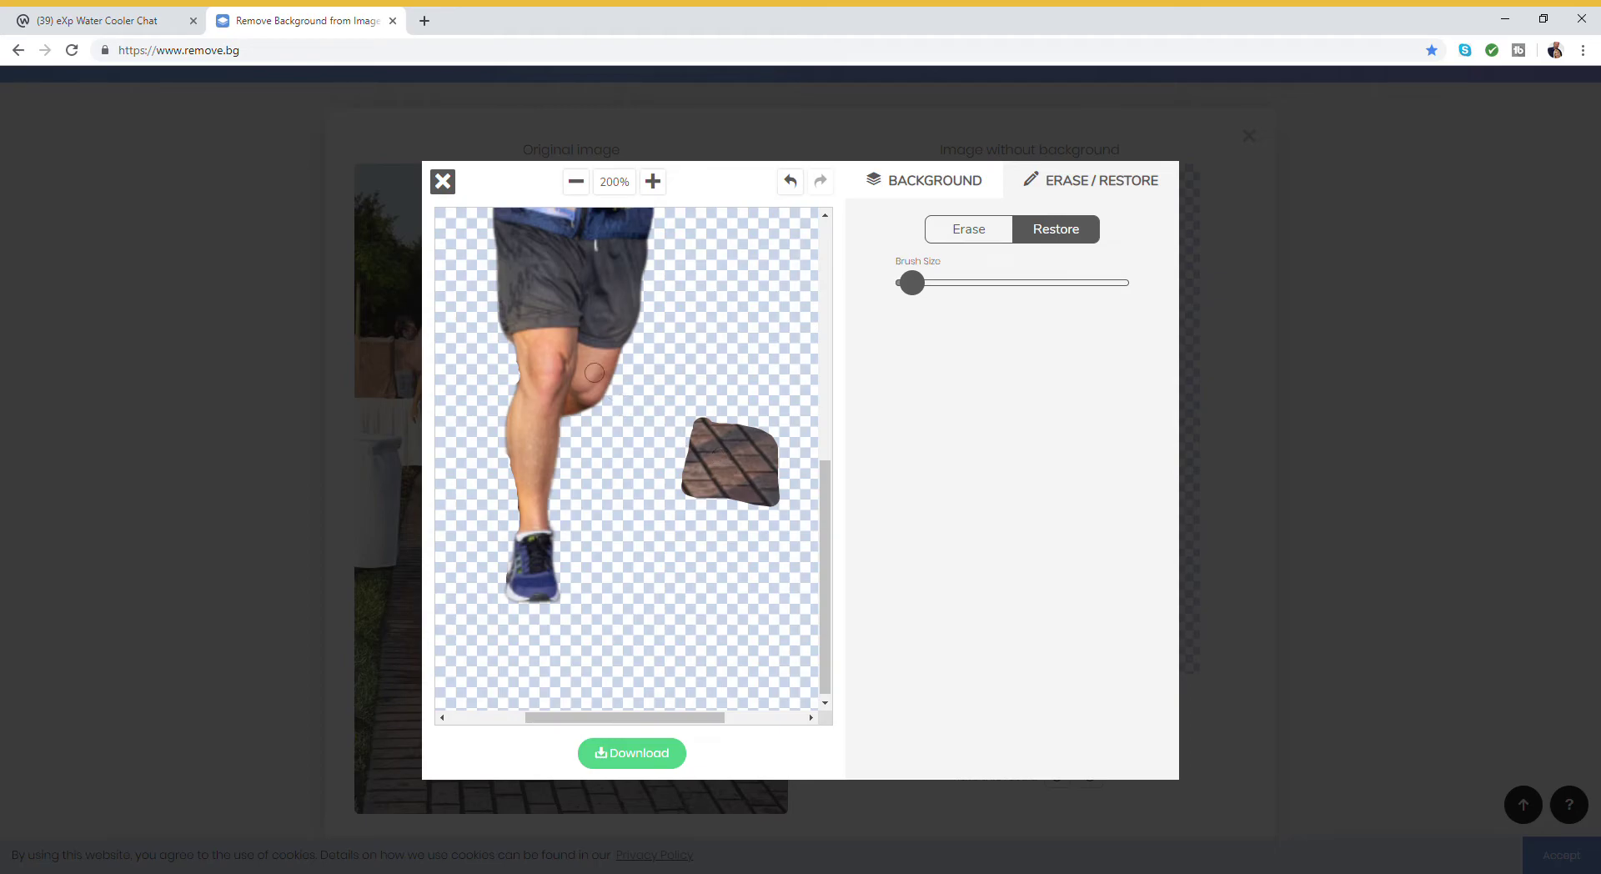
Step: Erase the restored brick patch with a larger brush, leaving it transparent
{"action": "left_click", "coordinate": [972, 239]}
{"action": "left_click", "coordinate": [935, 287]}
{"action": "left_click_drag", "start_coordinate": [944, 293], "coordinate": [954, 288]}
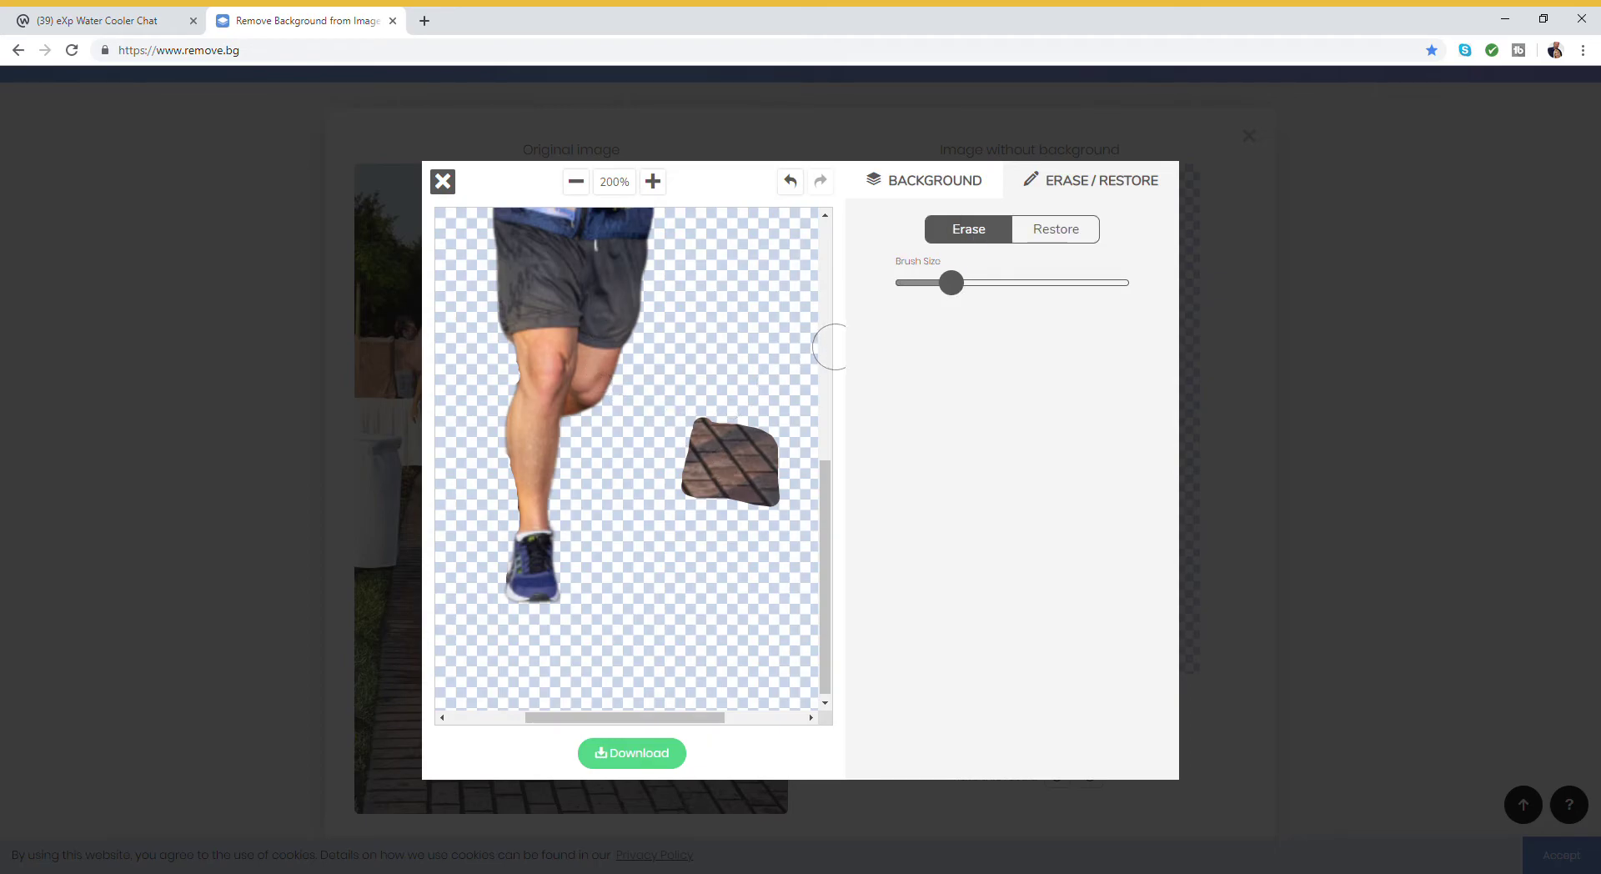
{"action": "mouse_move", "coordinate": [739, 407]}
{"action": "left_mouse_down"}
{"action": "mouse_move", "coordinate": [751, 480]}
{"action": "mouse_move", "coordinate": [761, 450]}
{"action": "mouse_move", "coordinate": [731, 415]}
{"action": "mouse_move", "coordinate": [707, 463]}
{"action": "mouse_move", "coordinate": [719, 477]}
{"action": "left_mouse_up"}
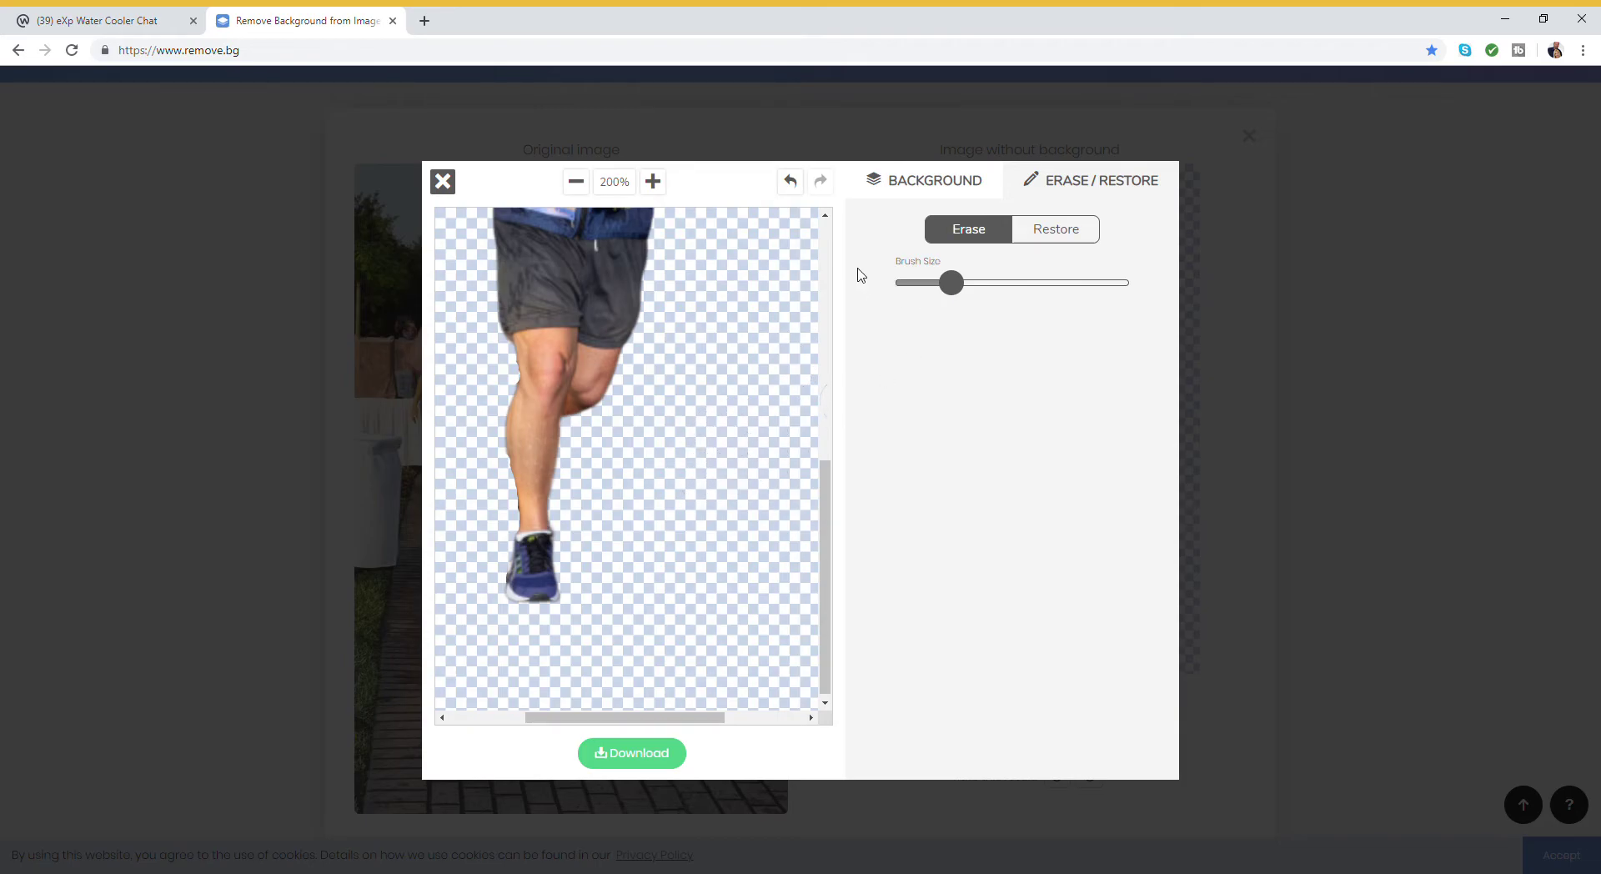
Step: Zoom back out to 100% to show the whole runner
{"action": "left_click", "coordinate": [584, 187]}
{"action": "left_click", "coordinate": [585, 187]}
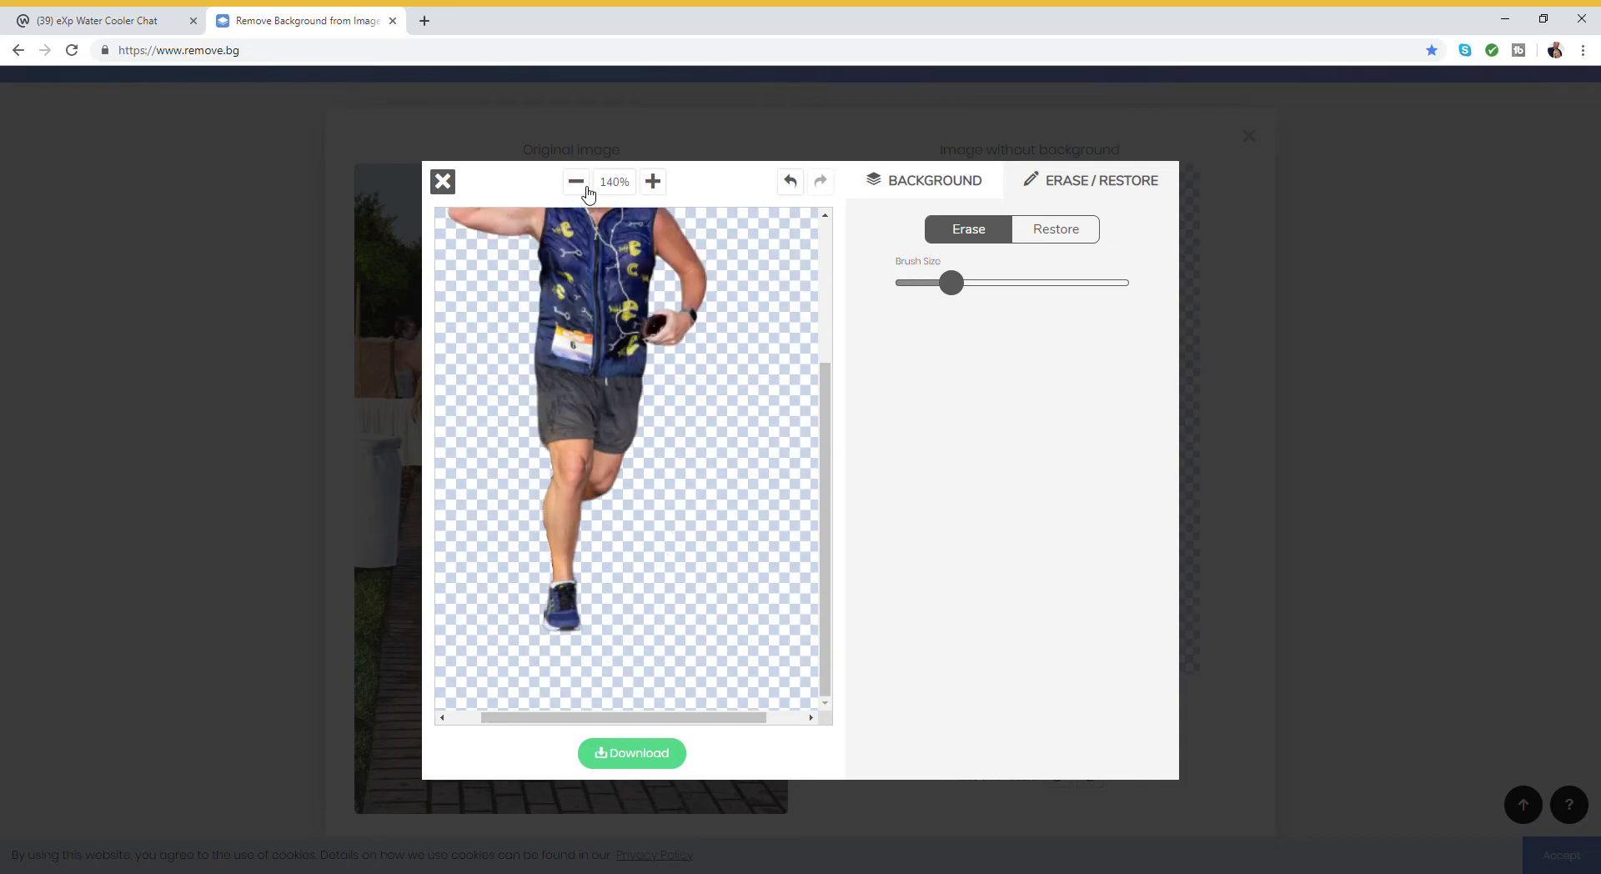
{"action": "left_click", "coordinate": [584, 187]}
{"action": "left_click", "coordinate": [585, 187]}
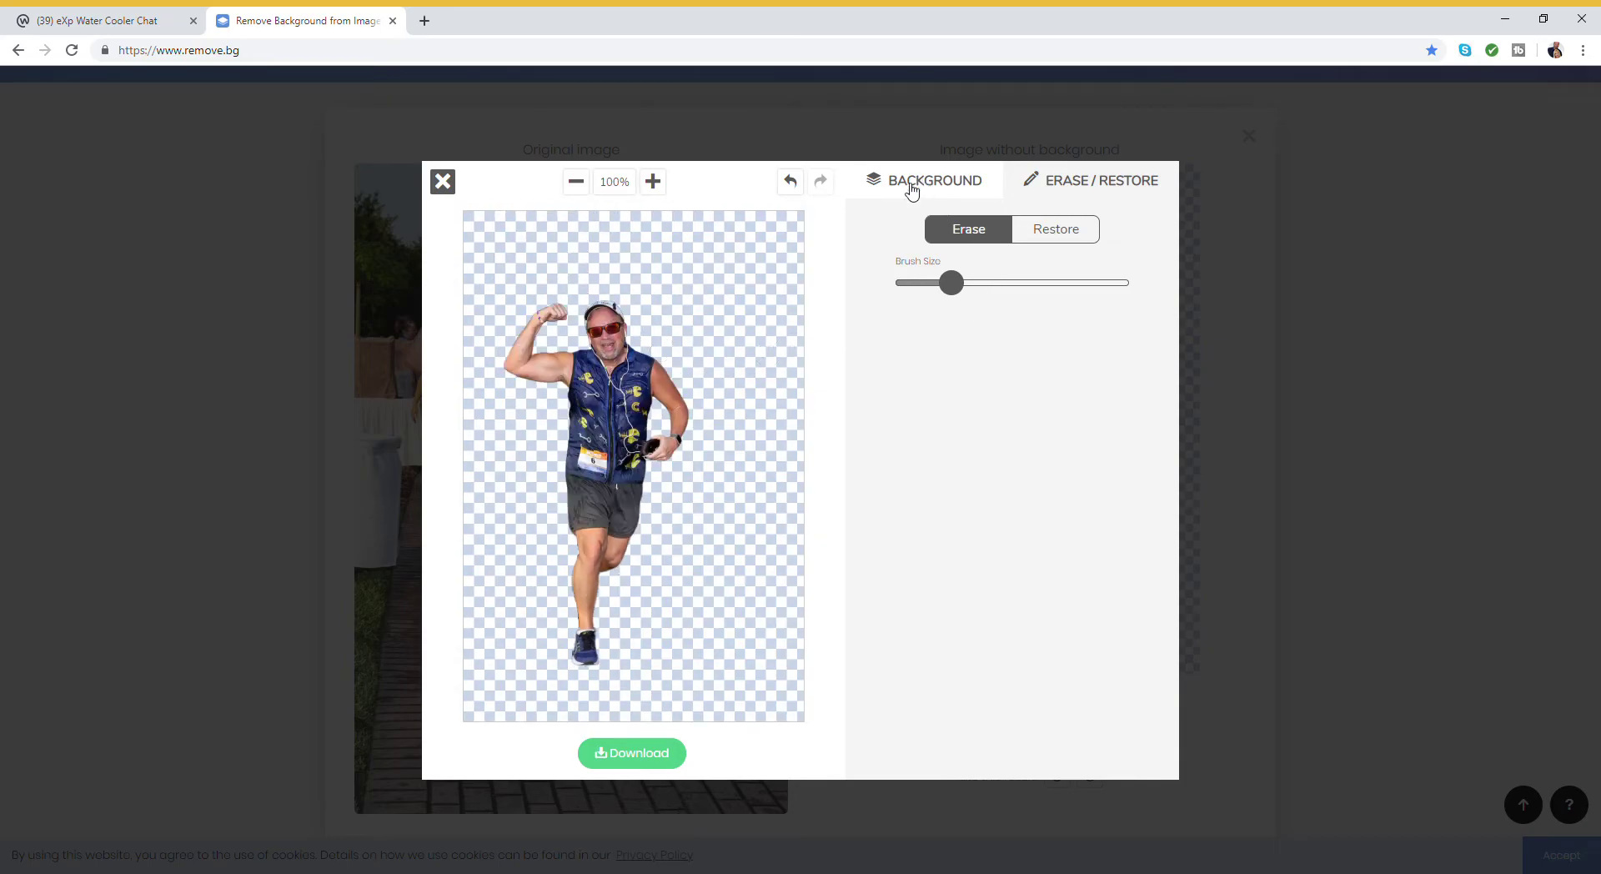
Step: Preview grey building, sunset mountains and city street backgrounds, then choose Select Photo
{"action": "left_click", "coordinate": [933, 189]}
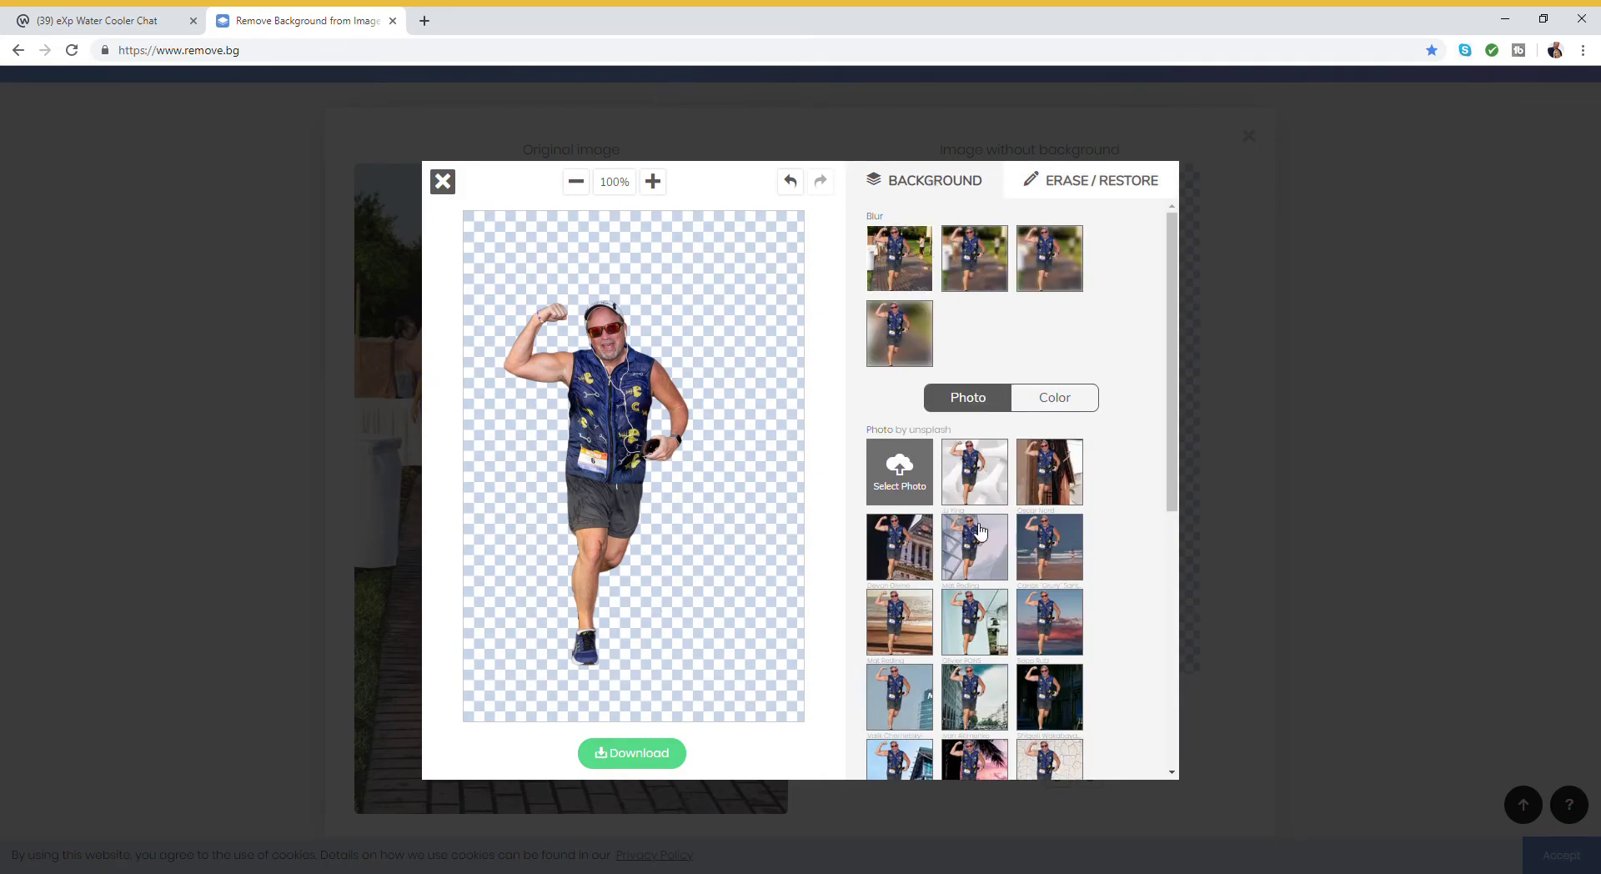
{"action": "left_click", "coordinate": [979, 544]}
{"action": "left_click", "coordinate": [1050, 627]}
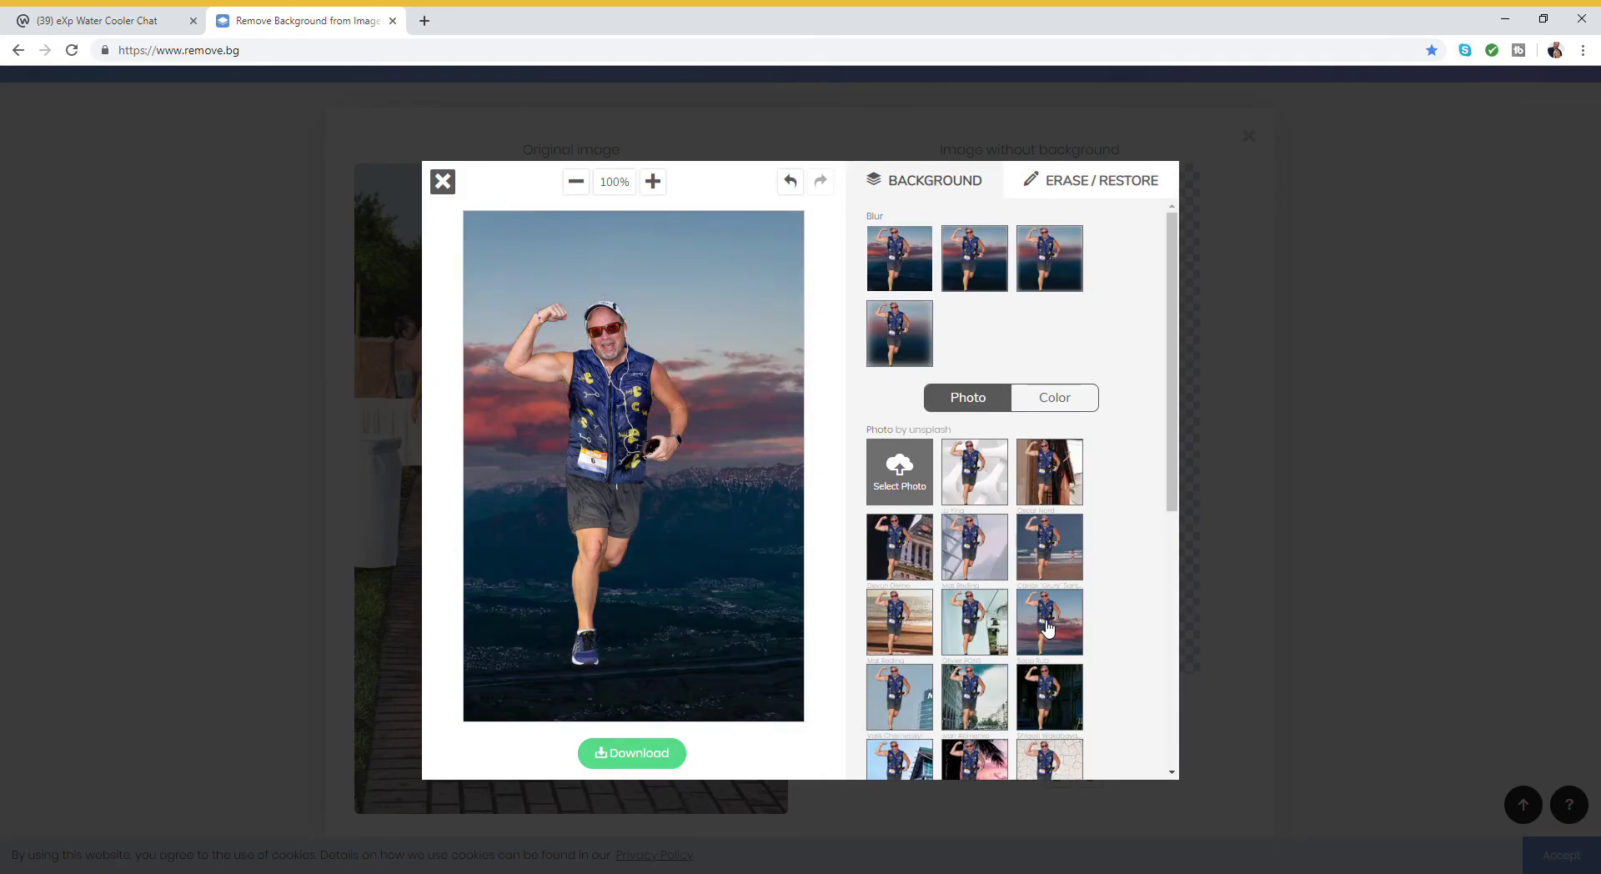
{"action": "left_click", "coordinate": [957, 681]}
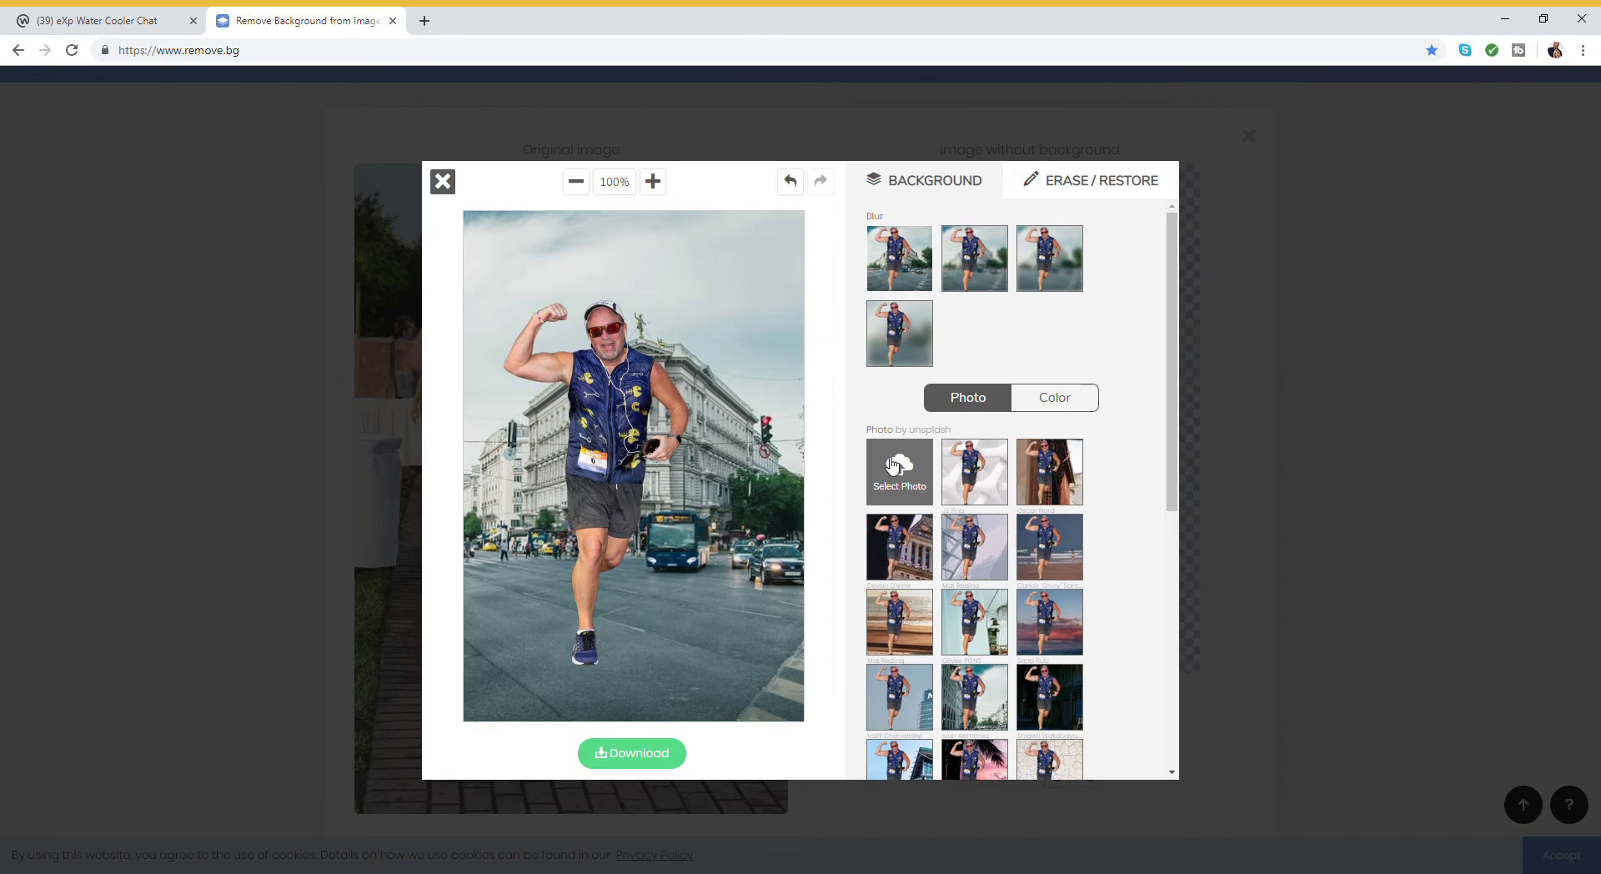
{"action": "left_click", "coordinate": [906, 479]}
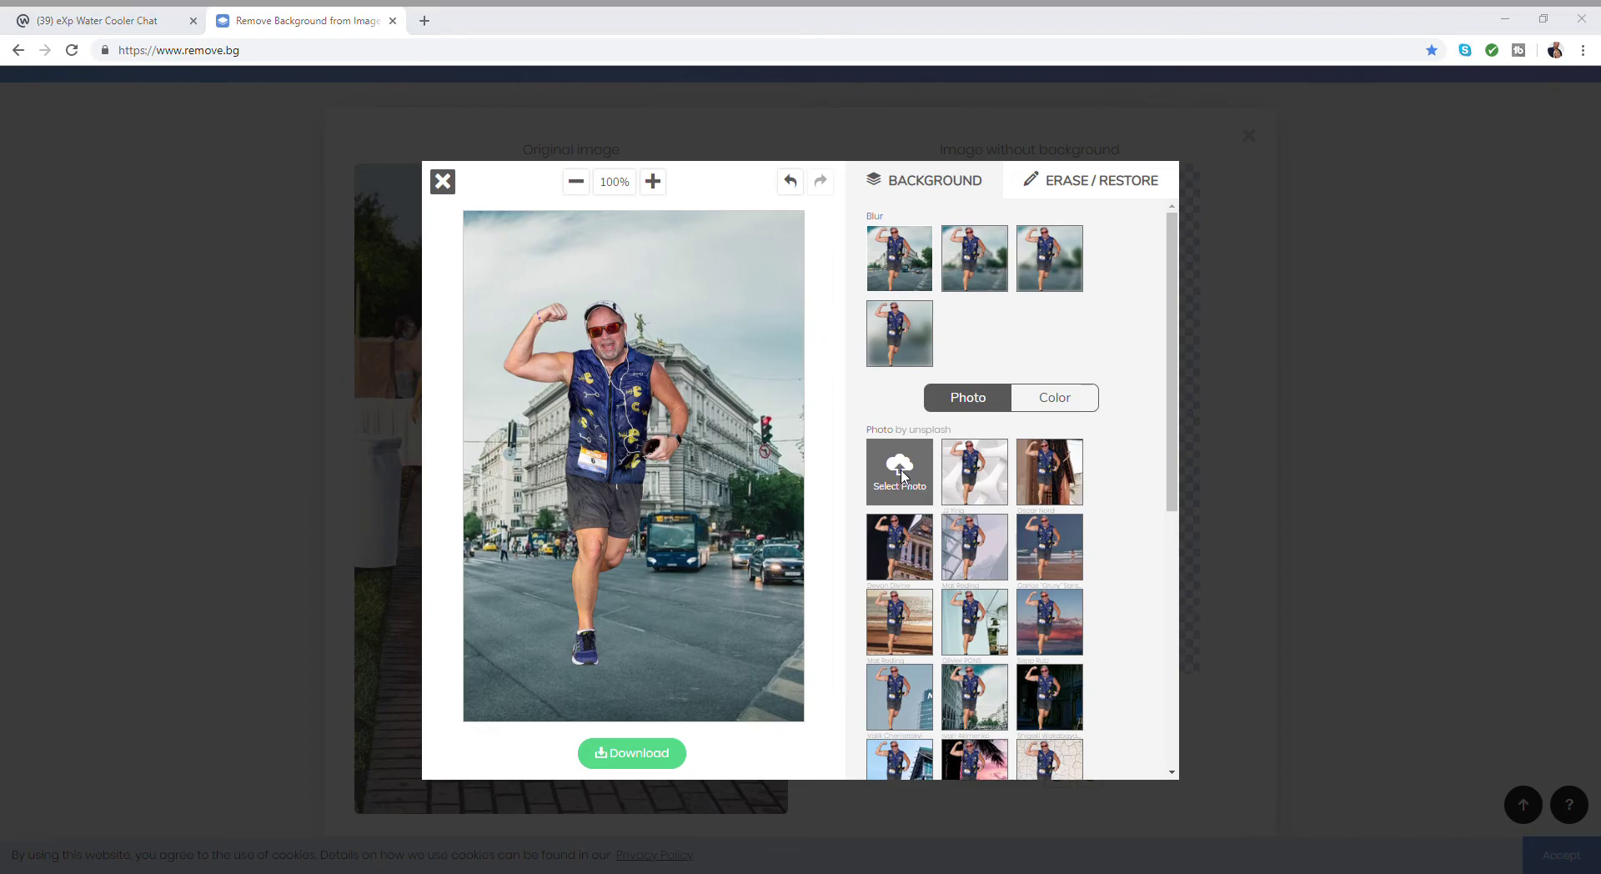
Step: Apply the sunny sidewalk-and-grass photo as the runner's background
{"action": "key", "text": "ctrl+z"}
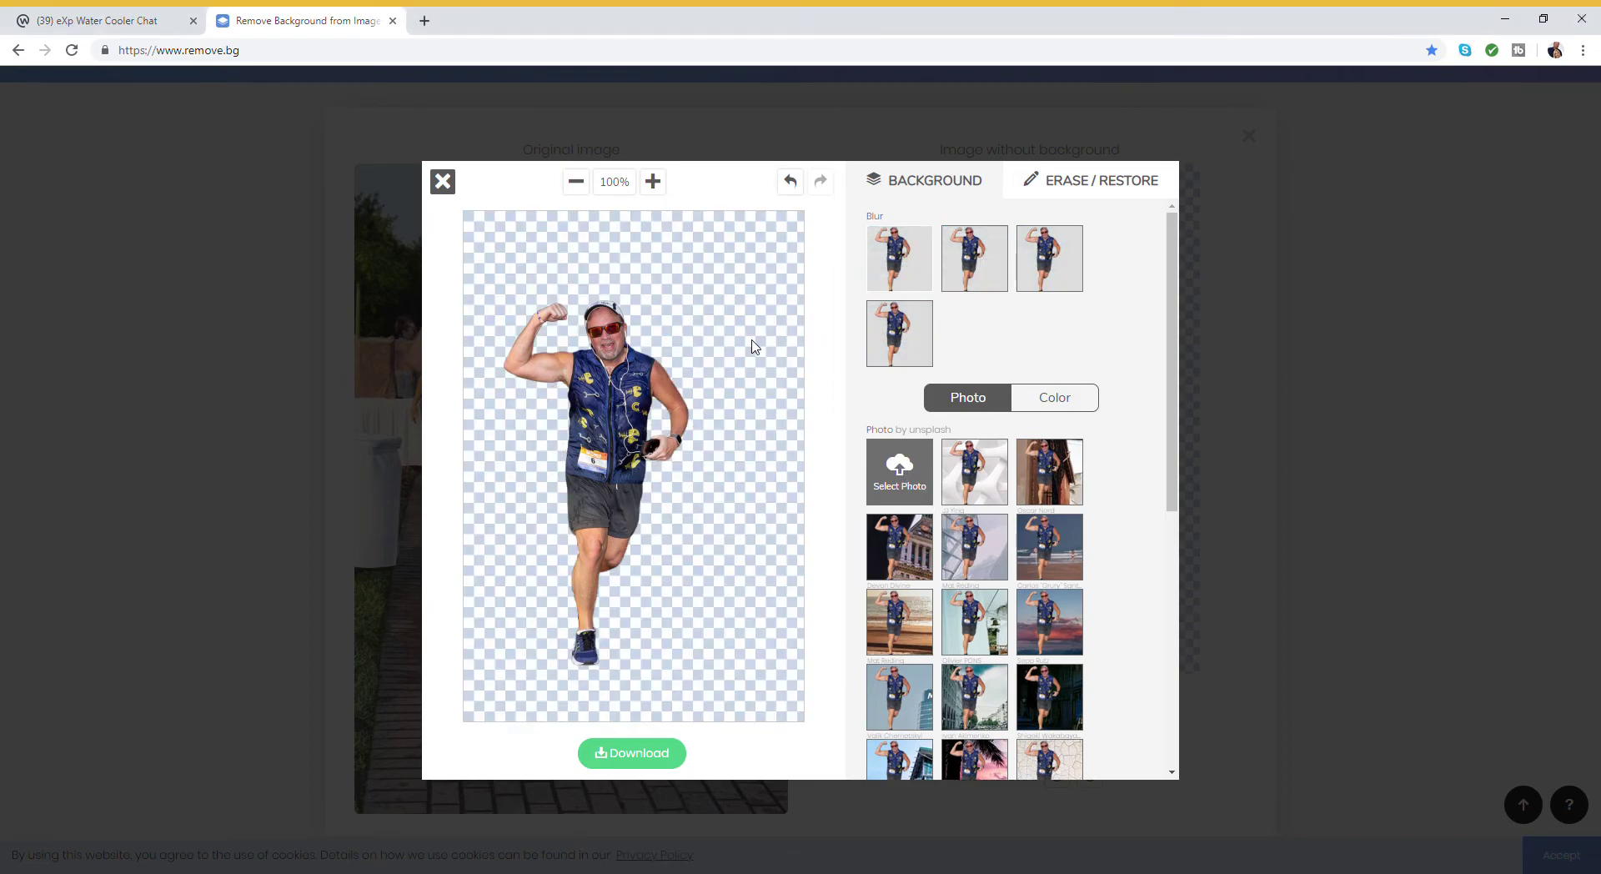
{"action": "key", "text": "ctrl+z"}
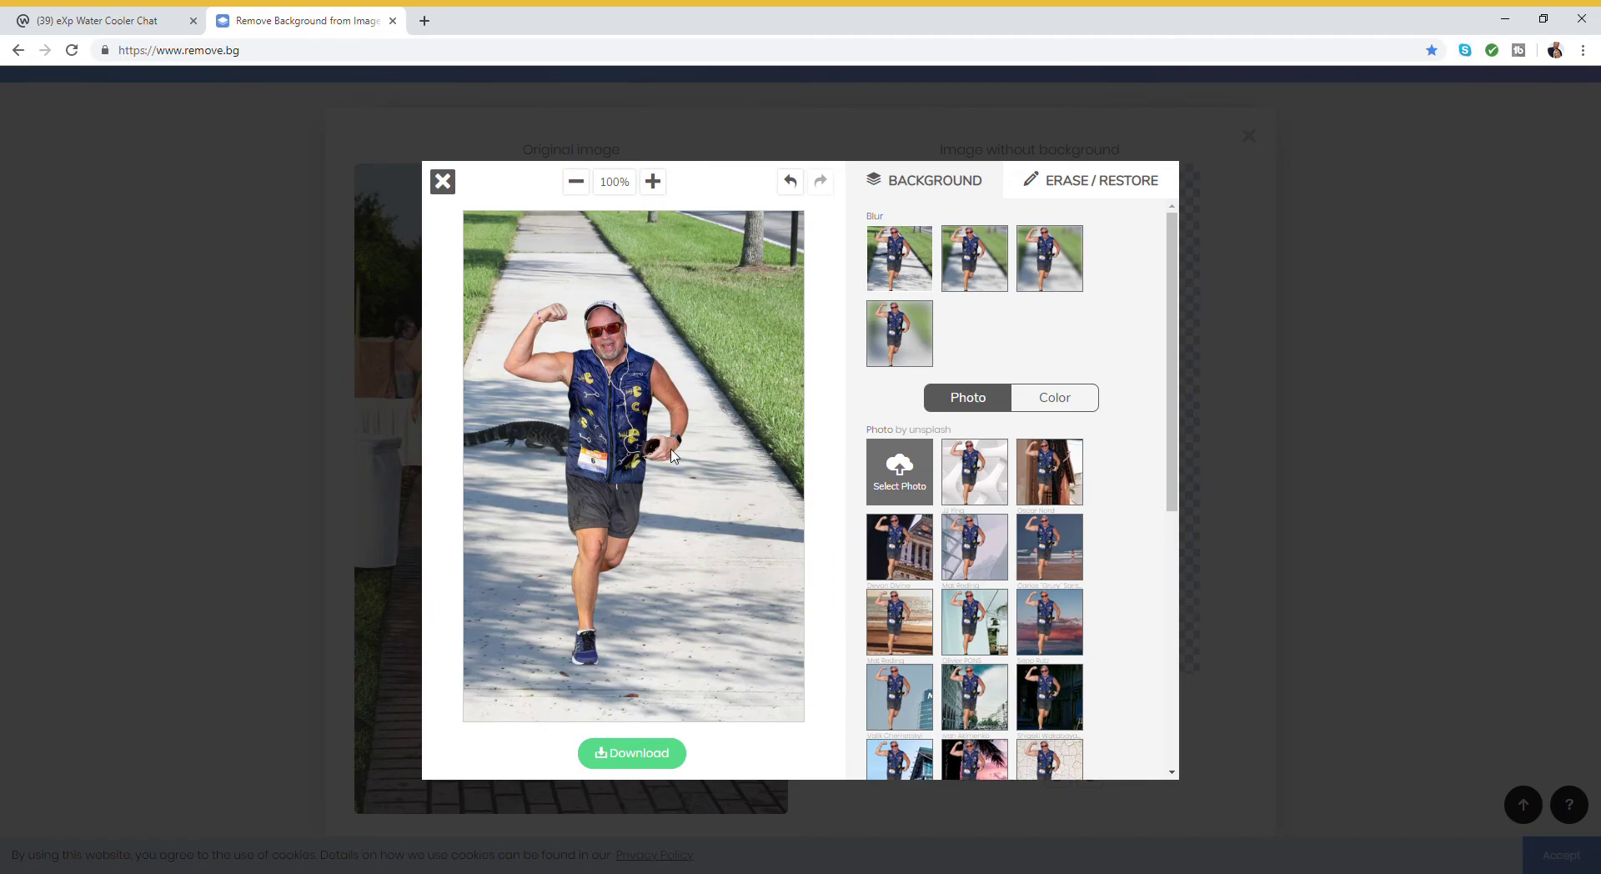